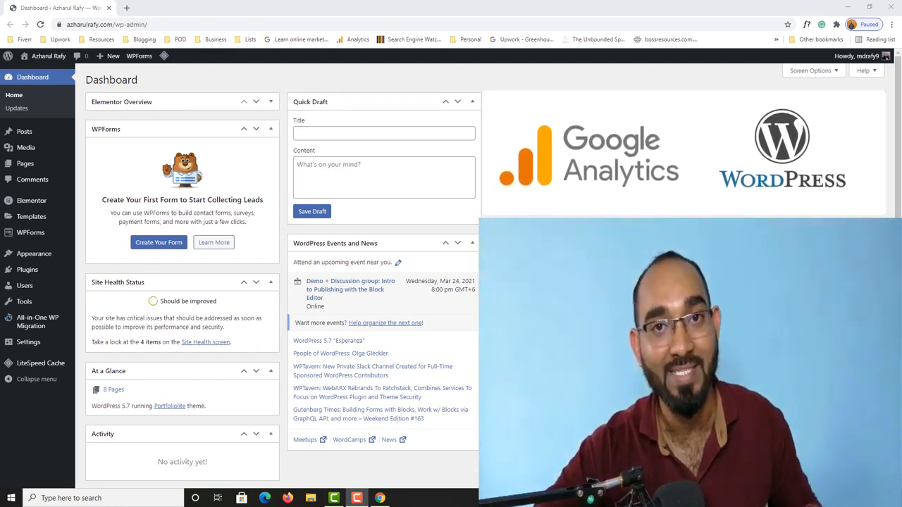
# Step: In a new browser tab, search Google for 'google analytics'
pyautogui.click(126, 9)
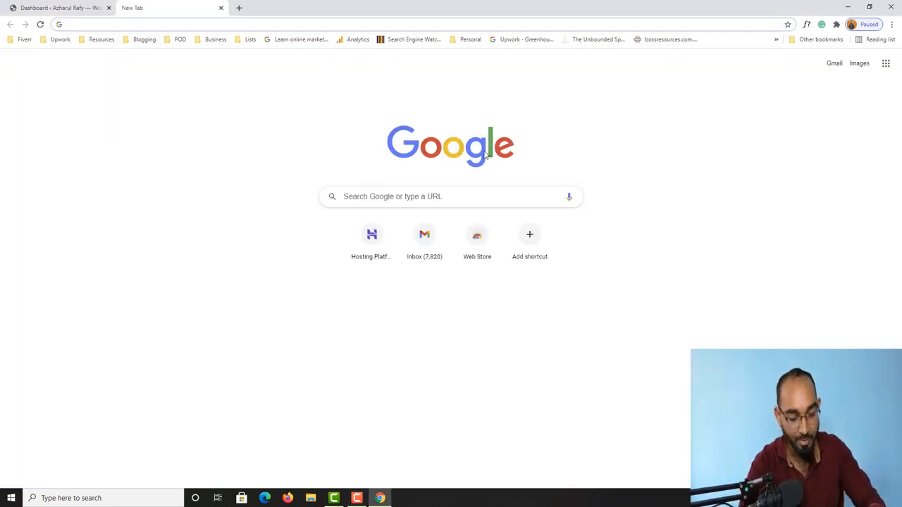
pyautogui.write('google ')
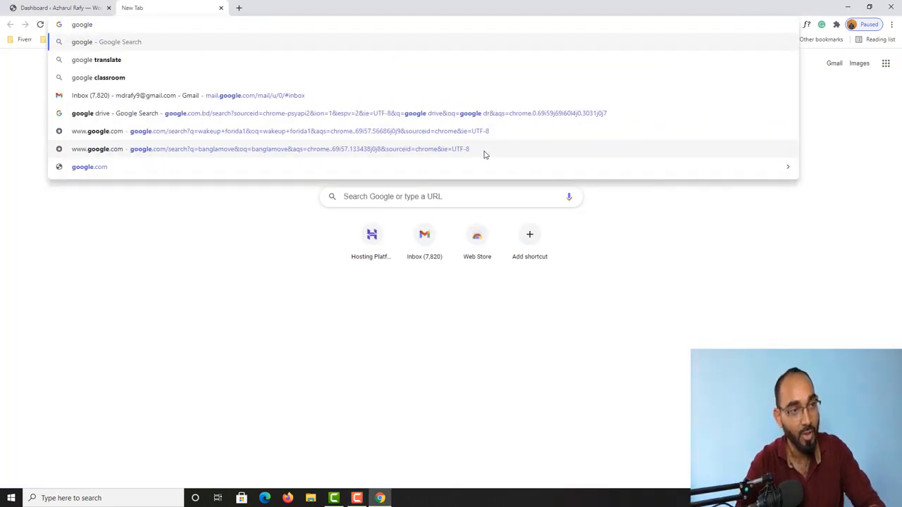
pyautogui.write('anal')
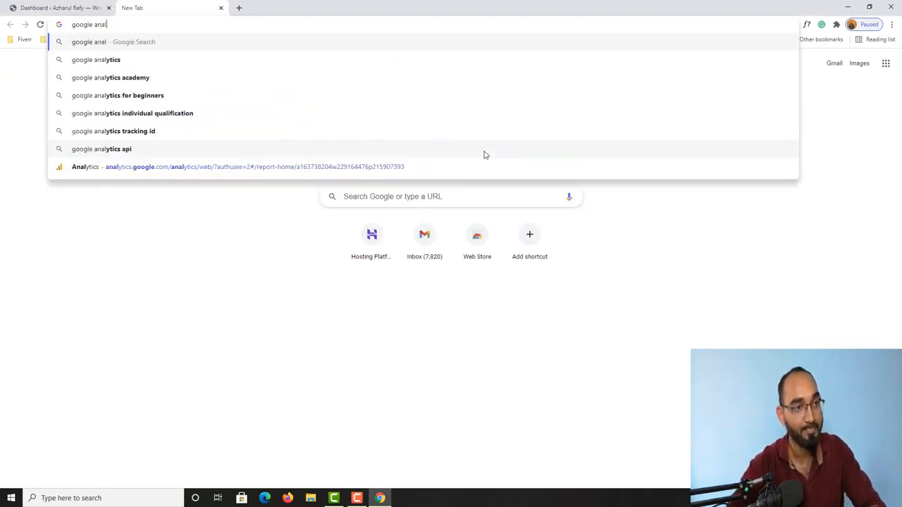
pyautogui.click(157, 63)
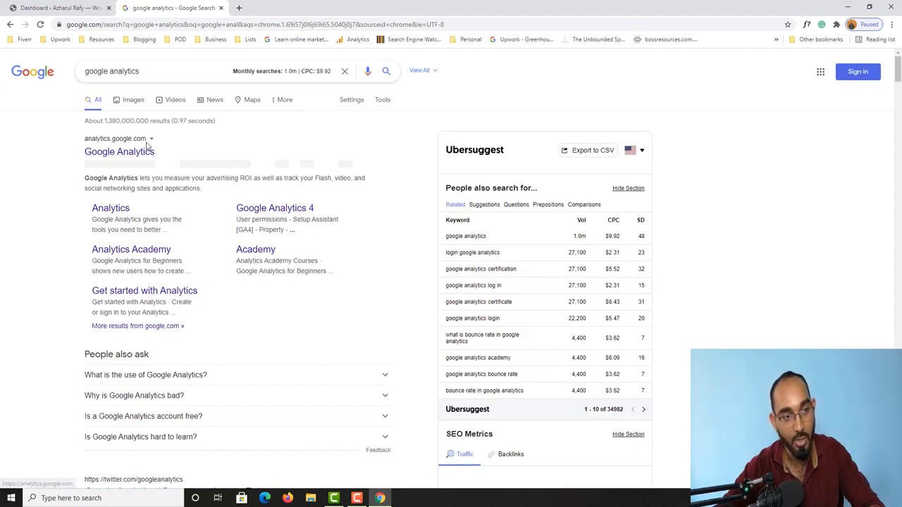
# Step: Open the Google Analytics site and sign in with a different account's email and password
pyautogui.click(120, 152)
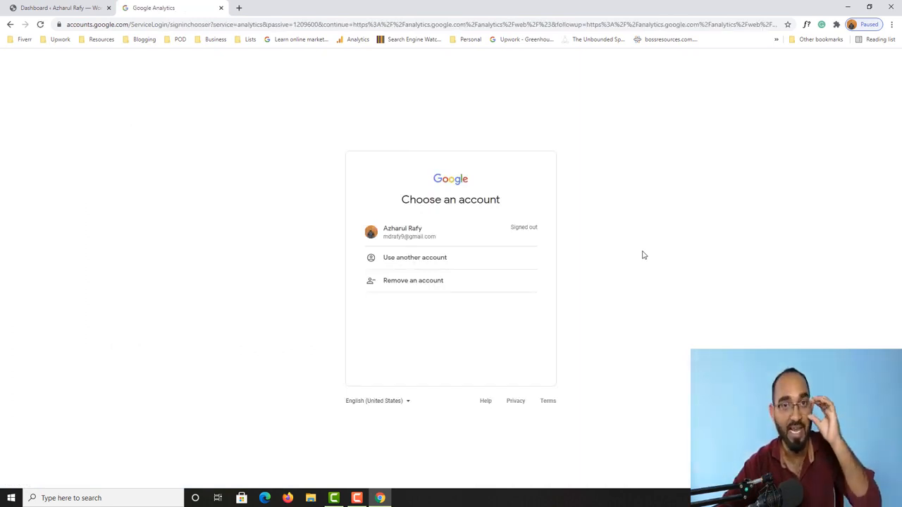
pyautogui.click(423, 262)
pyautogui.click(429, 250)
pyautogui.hotkey('ctrl', 'a')
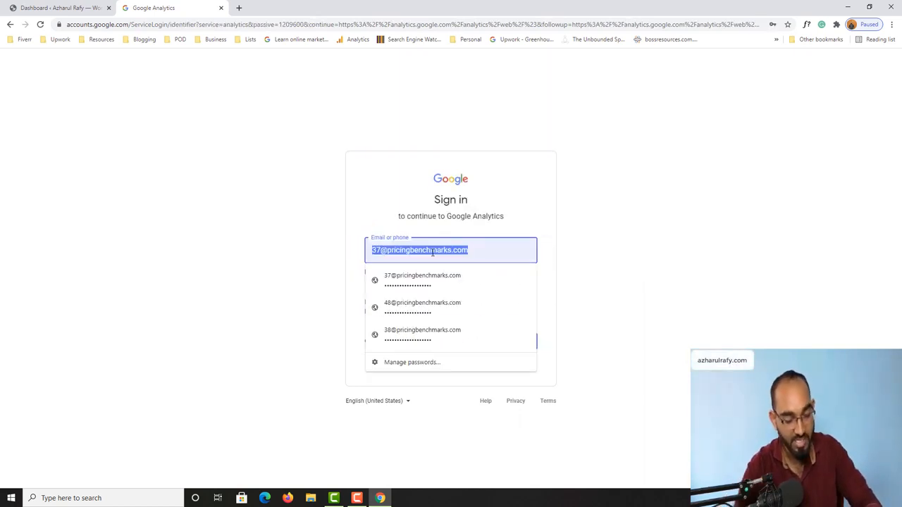
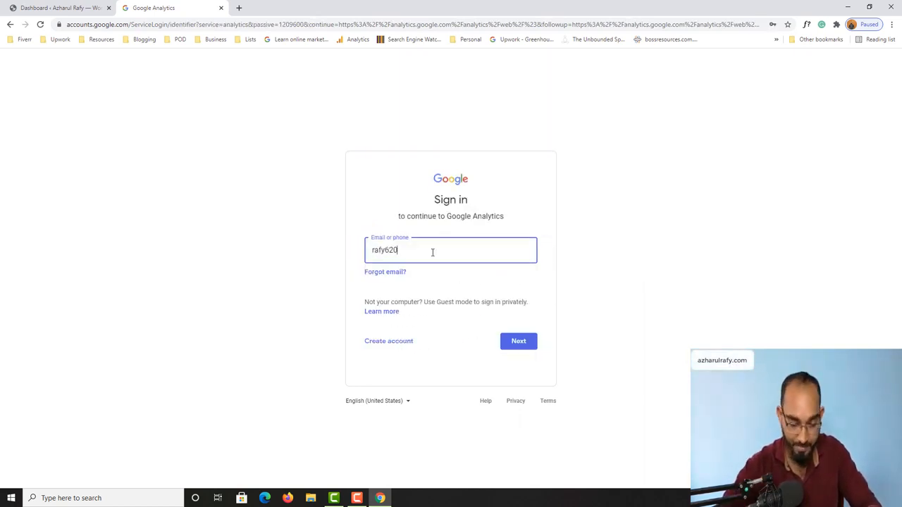
pyautogui.press('Return')
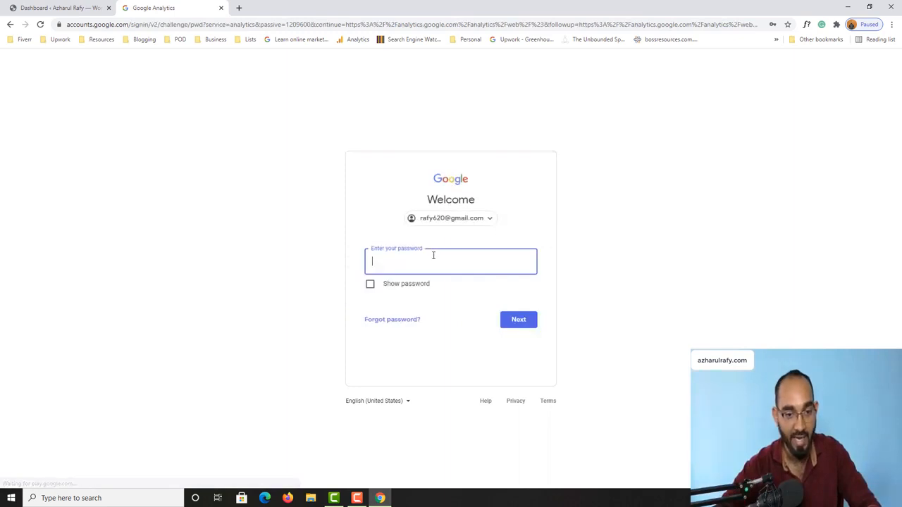
pyautogui.write('•••')
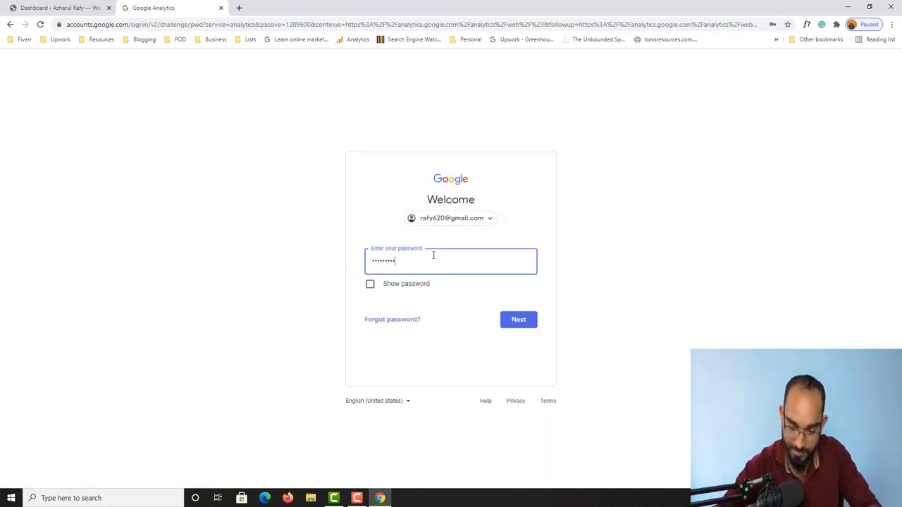
pyautogui.press('Return')
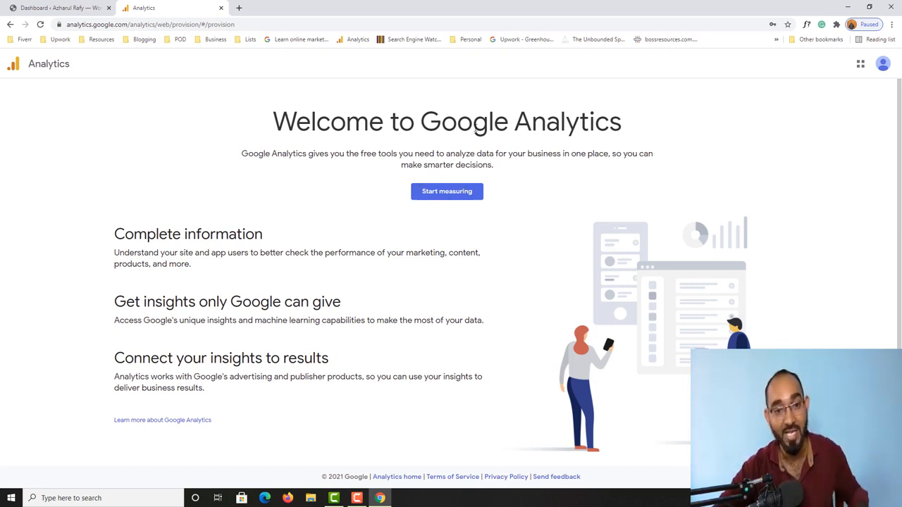
# Step: Start measuring to begin creating a new Analytics account
pyautogui.scroll(-1, 428, 358)
pyautogui.scroll(1, 430, 356)
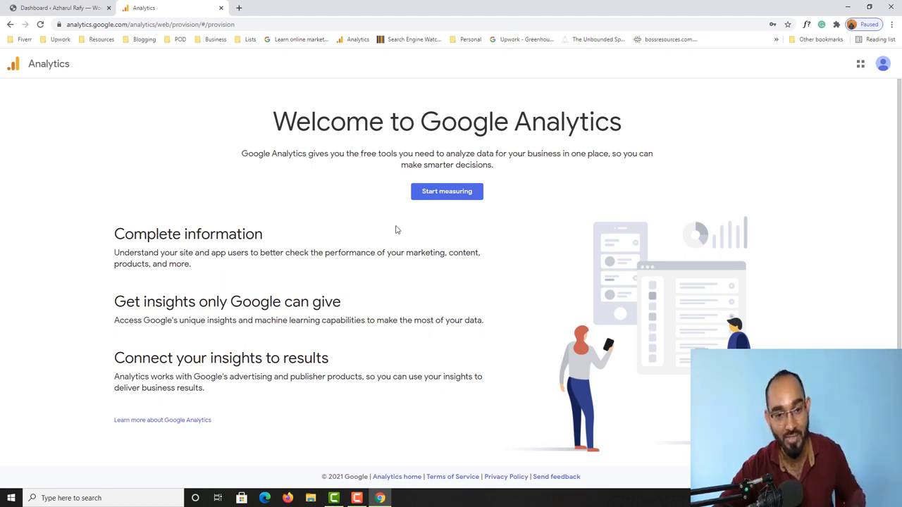
pyautogui.click(447, 201)
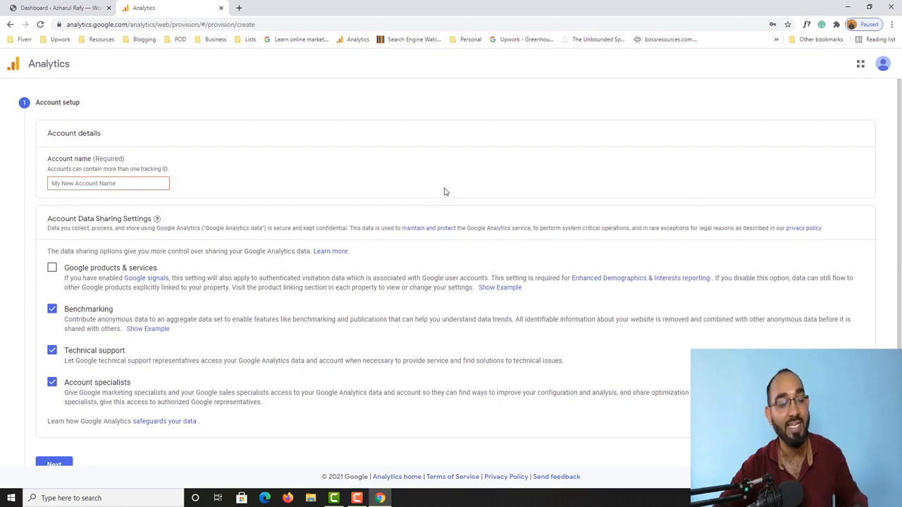
pyautogui.scroll(-2, 4, 318)
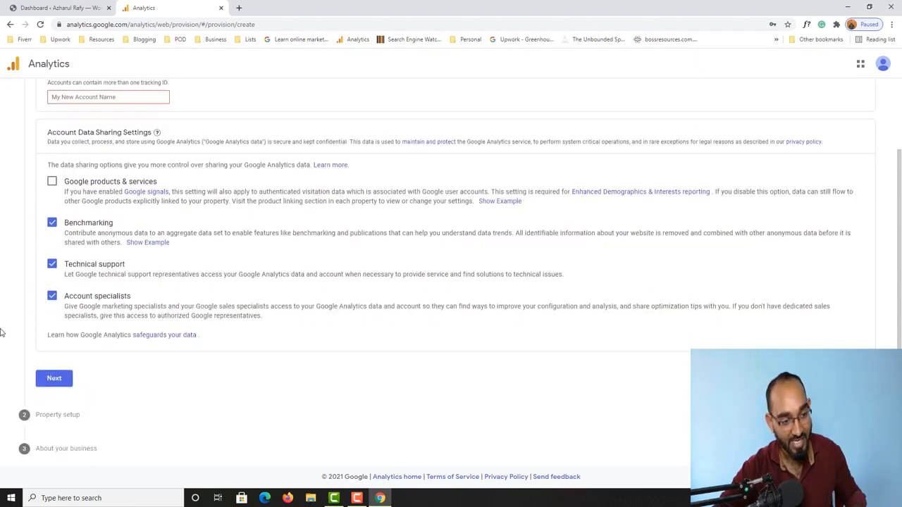
pyautogui.scroll(2, 45, 201)
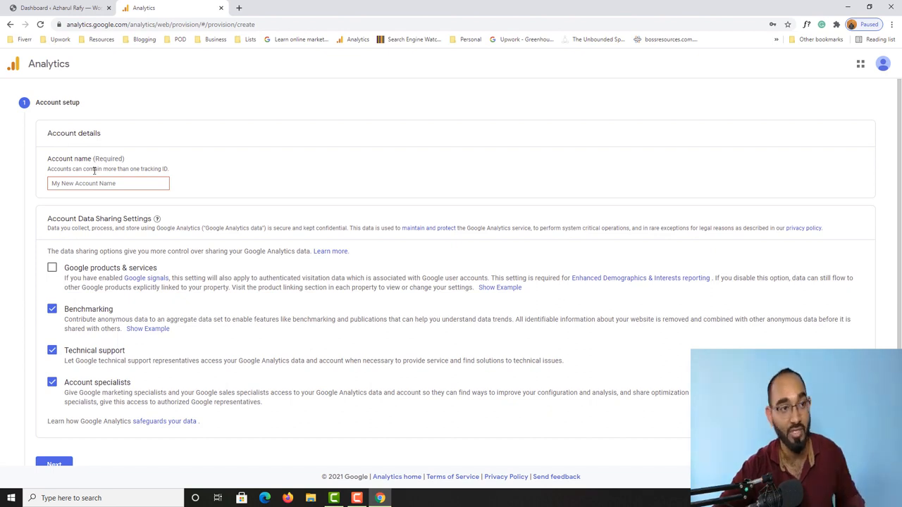
# Step: Enter the portfolio-site account name, enable Google products & services sharing, and continue
pyautogui.click(62, 7)
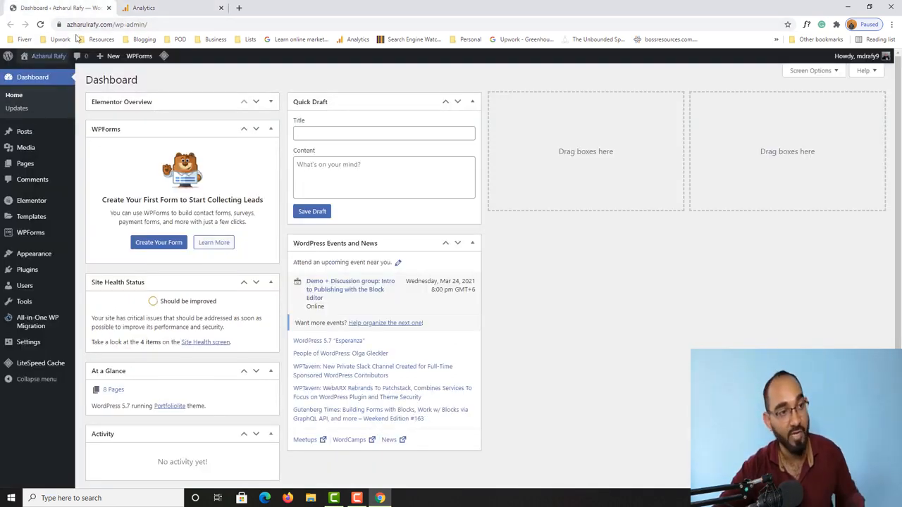
pyautogui.click(148, 9)
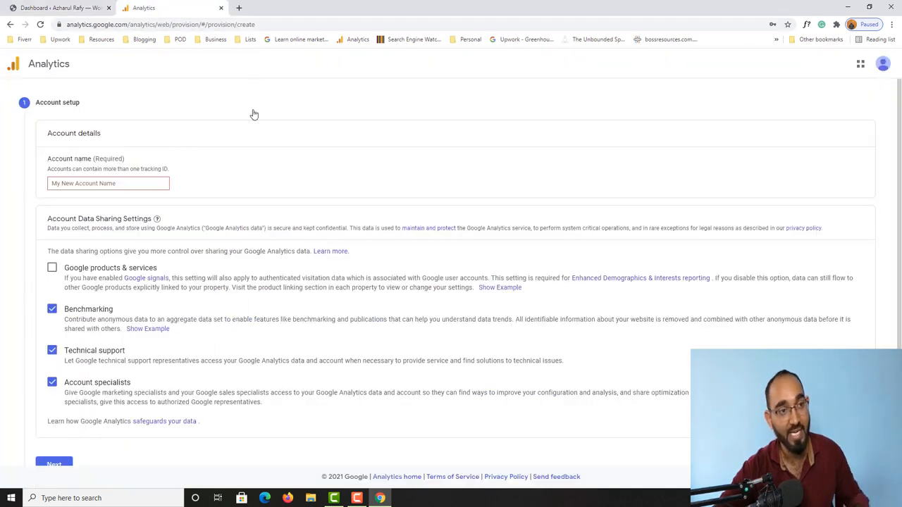
pyautogui.click(126, 181)
pyautogui.write("Azharul's Portfolio Site")
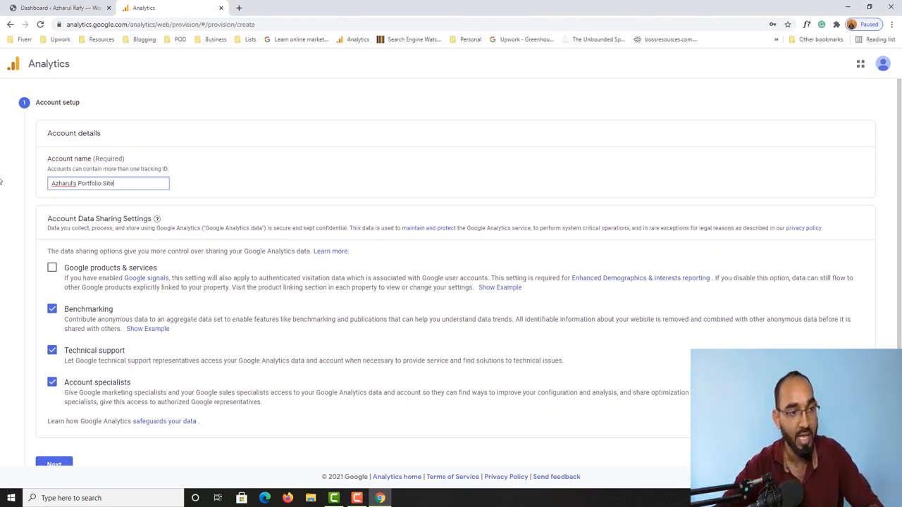
pyautogui.scroll(-1, 1, 181)
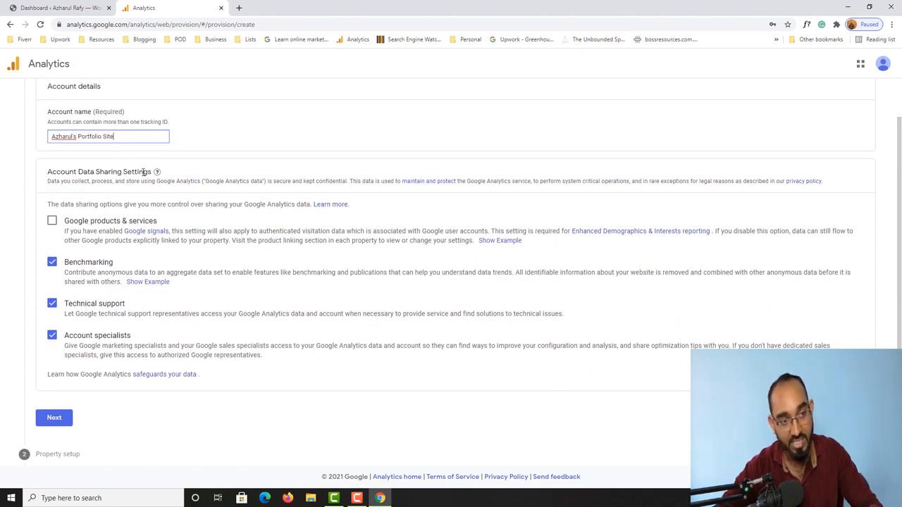
pyautogui.moveTo(153, 175)
pyautogui.click(53, 221)
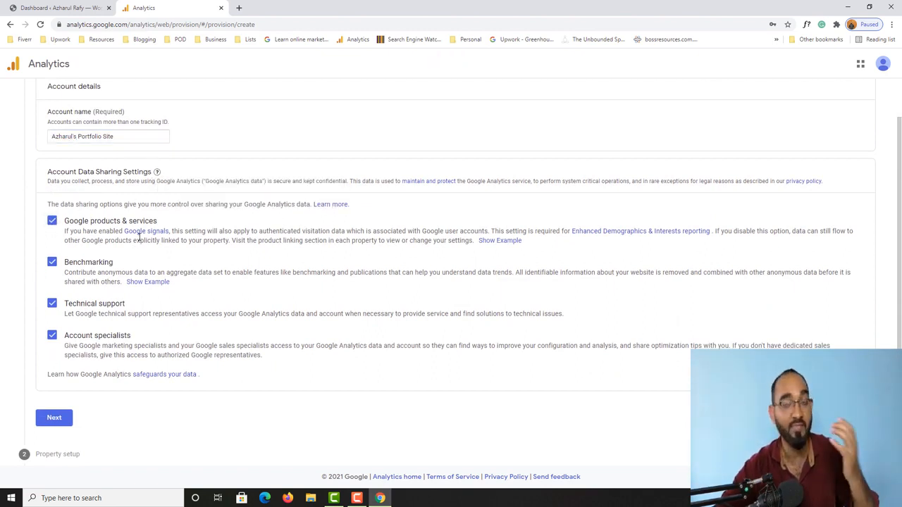
pyautogui.click(55, 423)
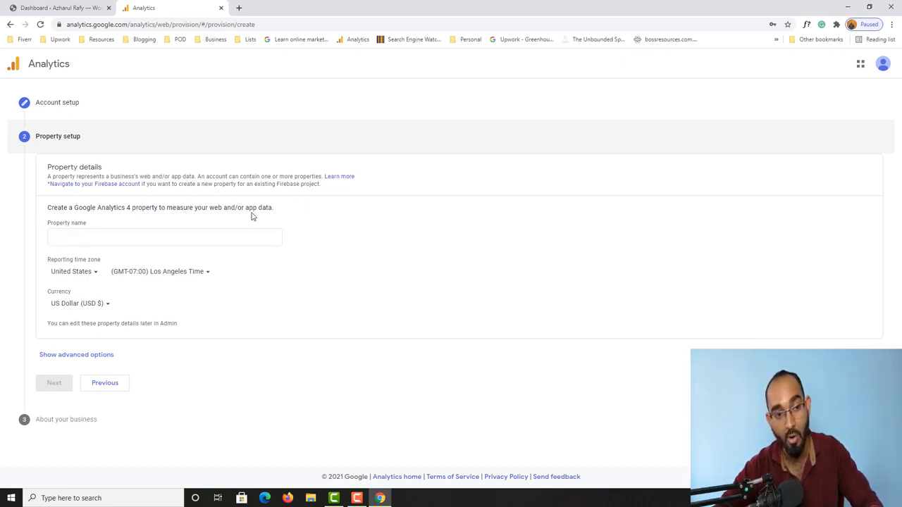
# Step: Enter the portfolio-site property name and set the reporting country to Bangladesh
pyautogui.click(158, 237)
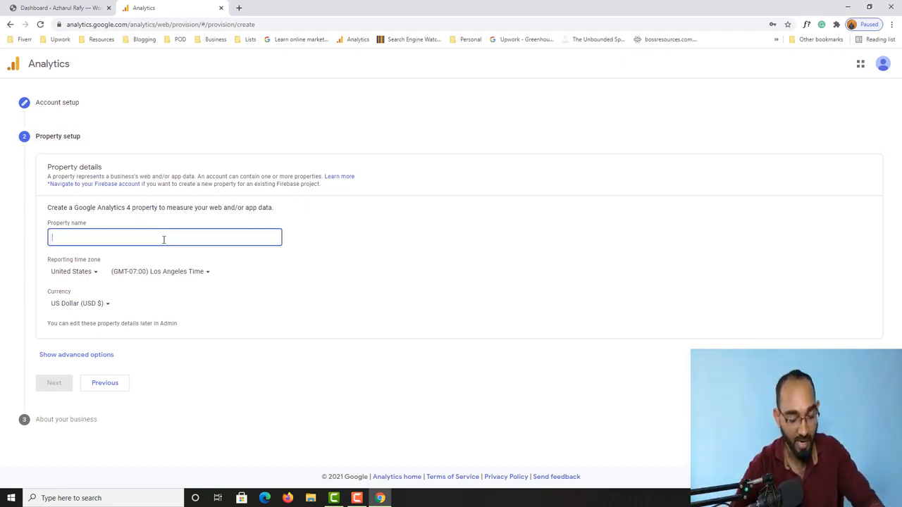
pyautogui.write("Azharaul's Portfolio")
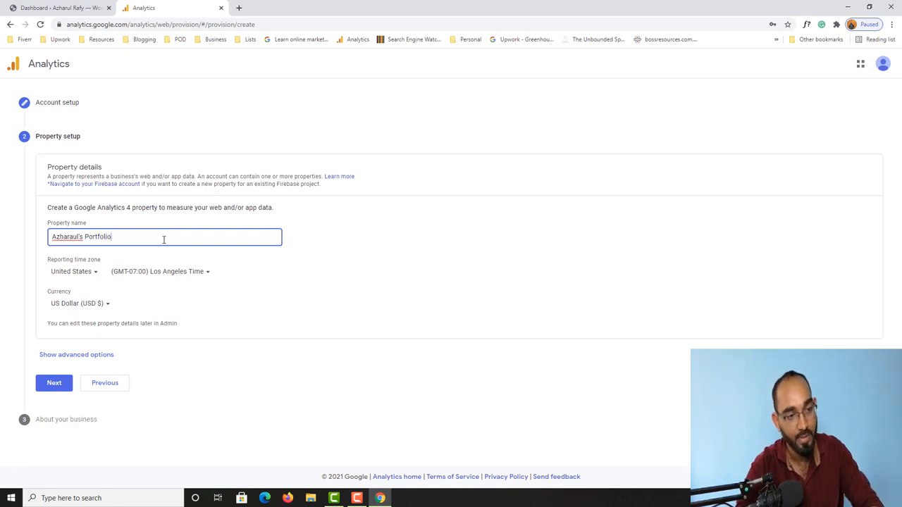
pyautogui.write(' Site')
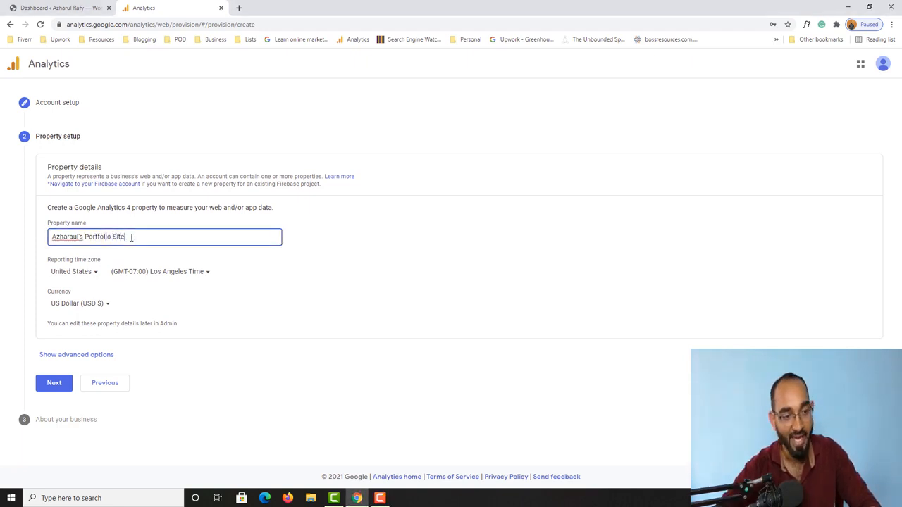
pyautogui.click(85, 277)
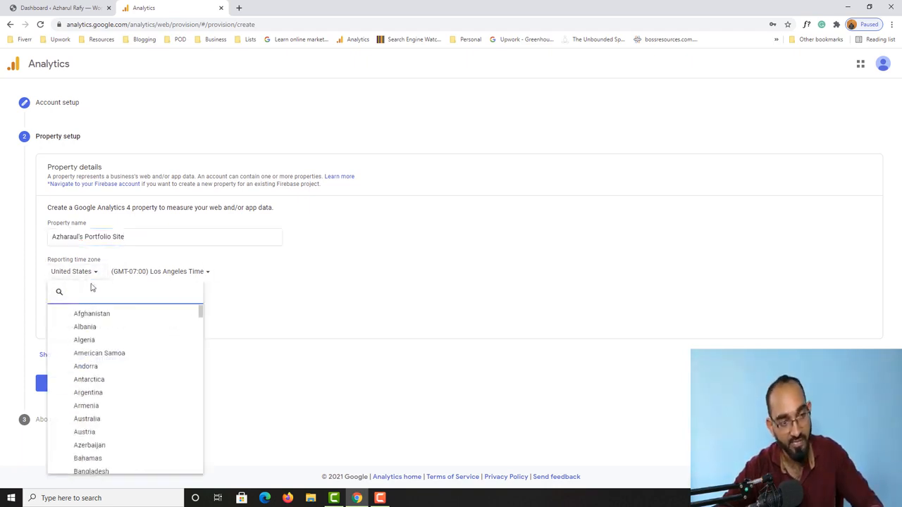
pyautogui.scroll(-1, 110, 416)
pyautogui.click(91, 427)
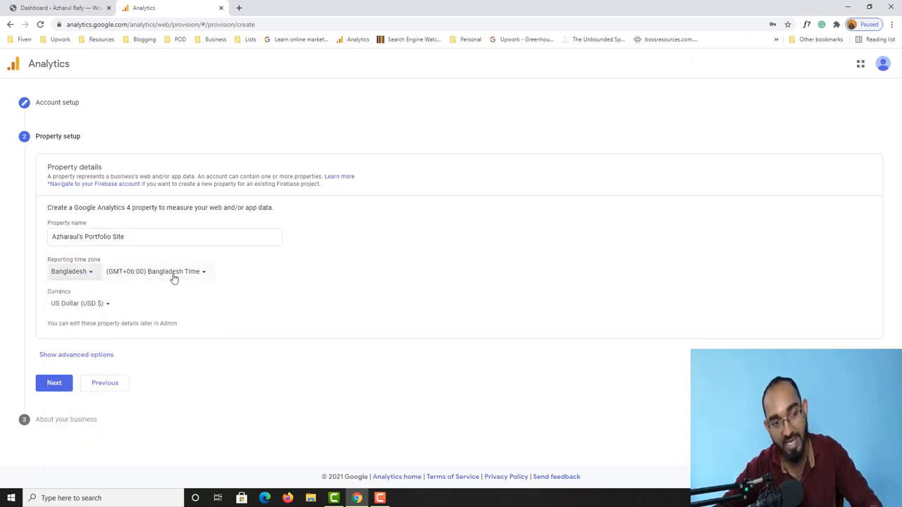
# Step: Change the reporting country back to United States and expand the advanced options
pyautogui.click(102, 275)
pyautogui.scroll(-15, 127, 403)
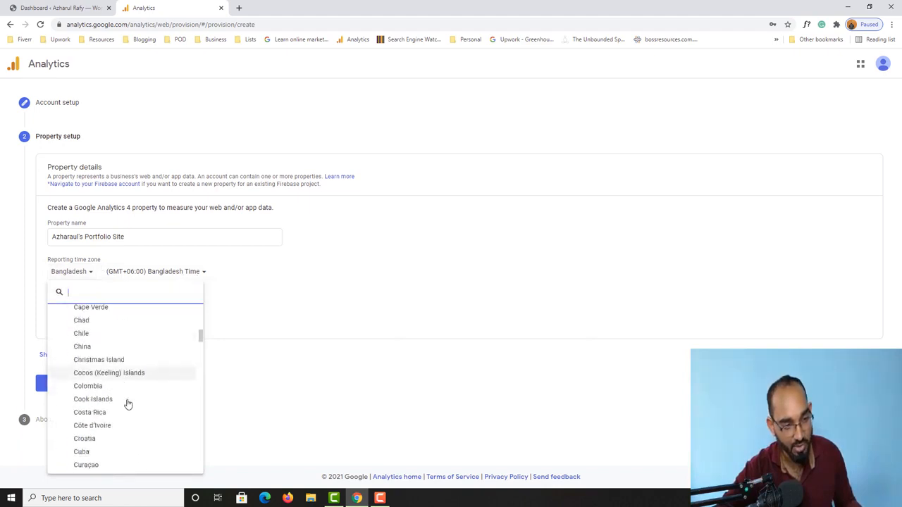
pyautogui.scroll(-8, 128, 404)
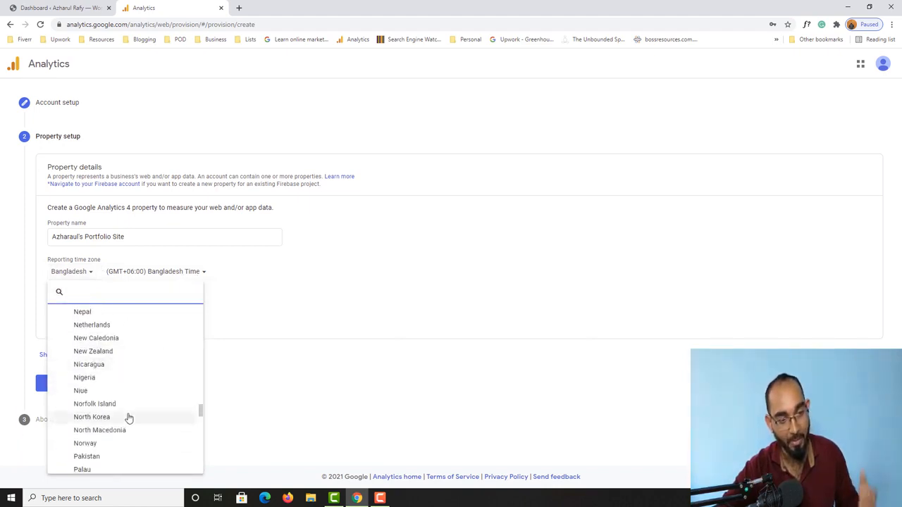
pyautogui.scroll(-5, 131, 421)
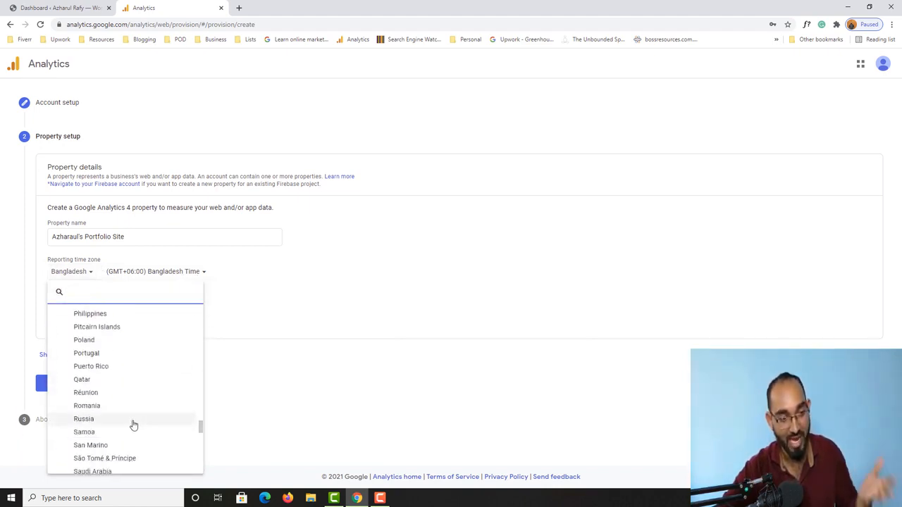
pyautogui.scroll(-7, 130, 437)
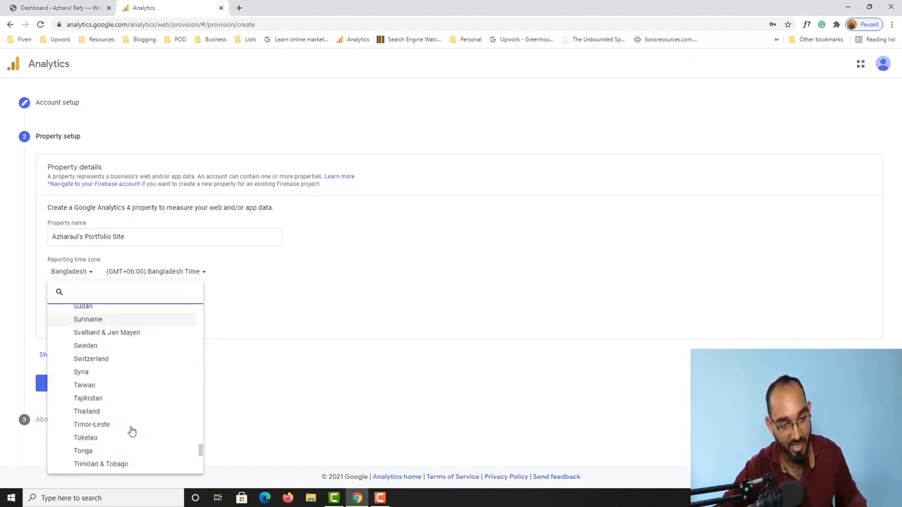
pyautogui.scroll(-3, 113, 453)
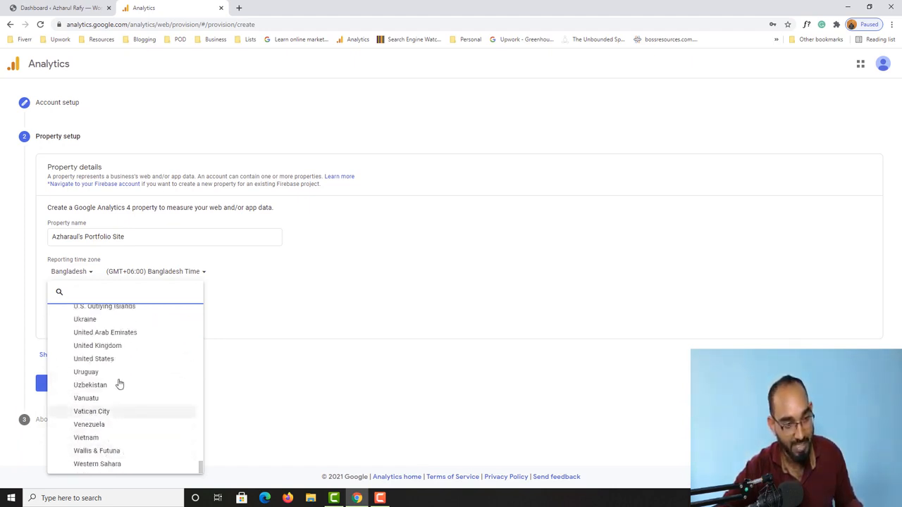
pyautogui.click(100, 359)
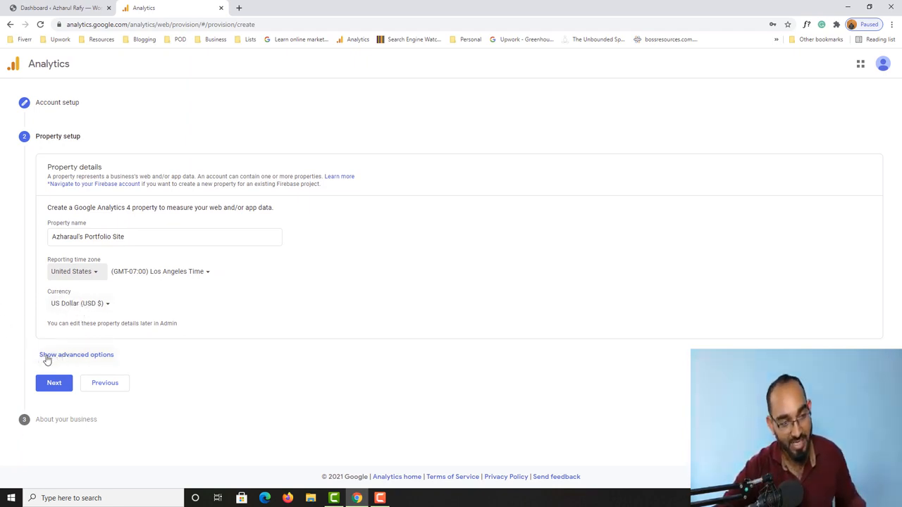
pyautogui.click(81, 358)
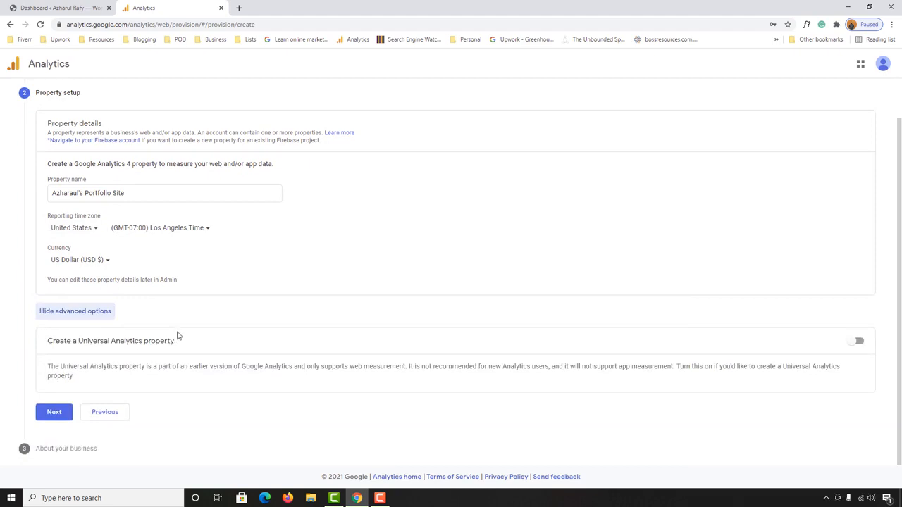
# Step: Enable Create a Universal Analytics property and copy the site domain from WordPress
pyautogui.click(860, 345)
pyautogui.scroll(-2, 561, 345)
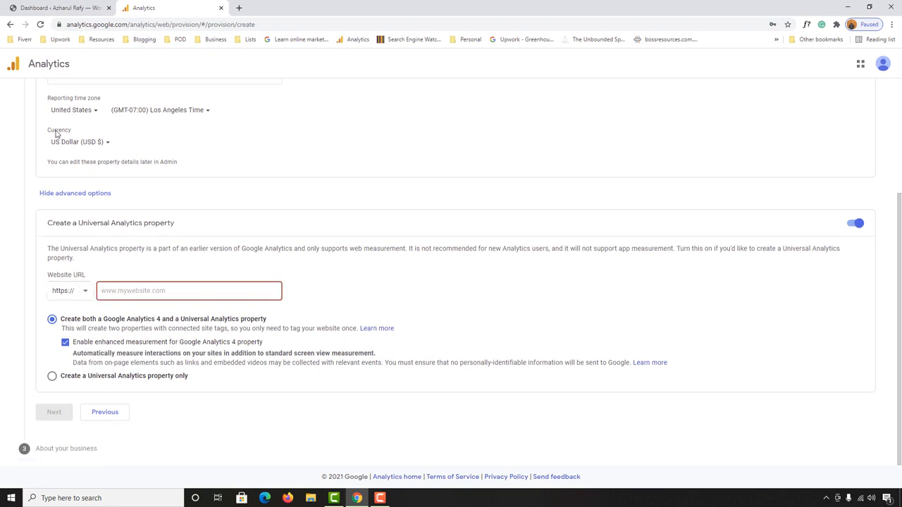
pyautogui.click(49, 7)
pyautogui.doubleClick(105, 24)
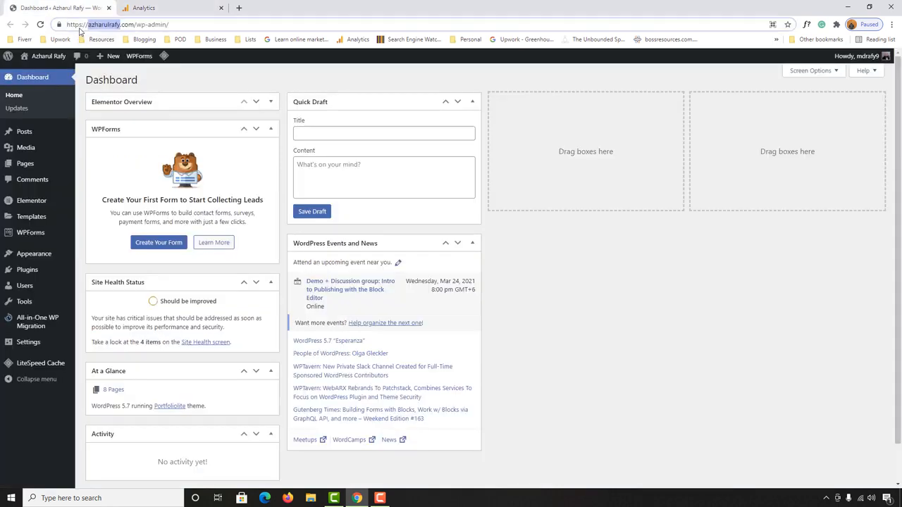
pyautogui.moveTo(108, 30); pyautogui.dragTo(126, 28)
pyautogui.rightClick(124, 25)
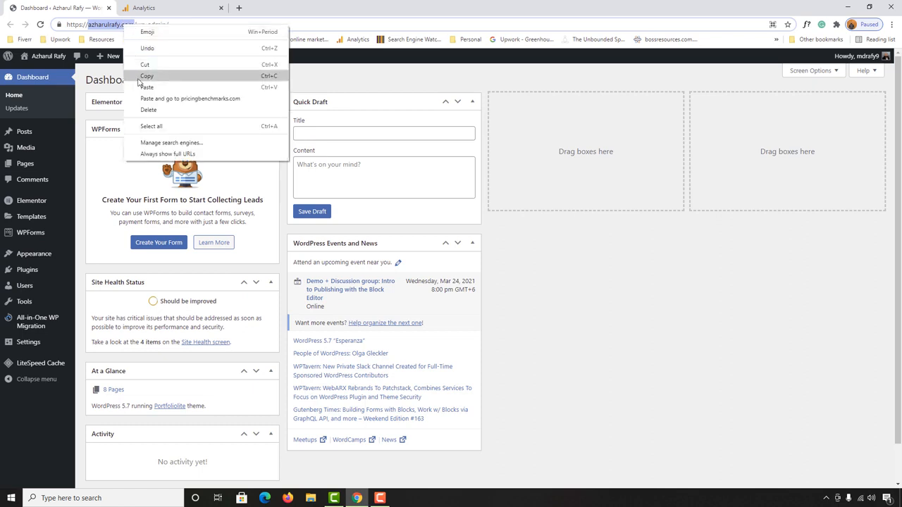
pyautogui.click(138, 77)
pyautogui.click(179, 7)
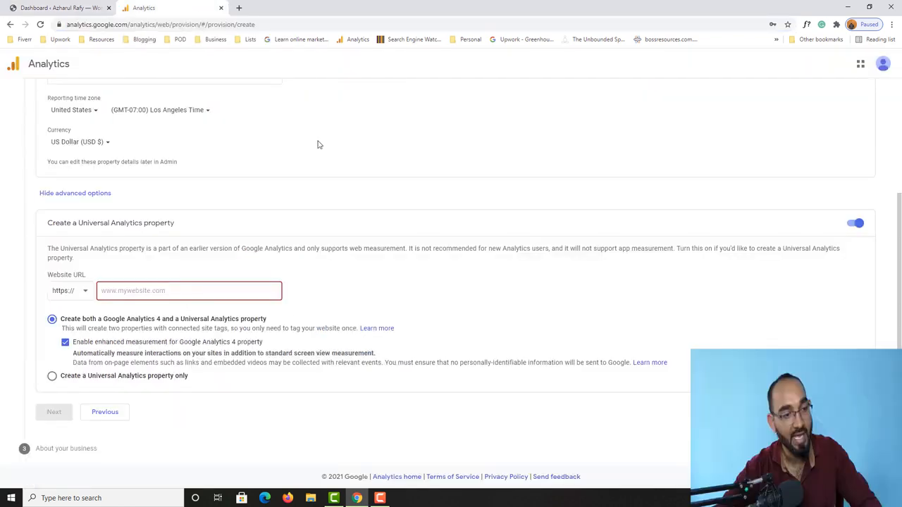
pyautogui.rightClick(125, 290)
pyautogui.click(144, 363)
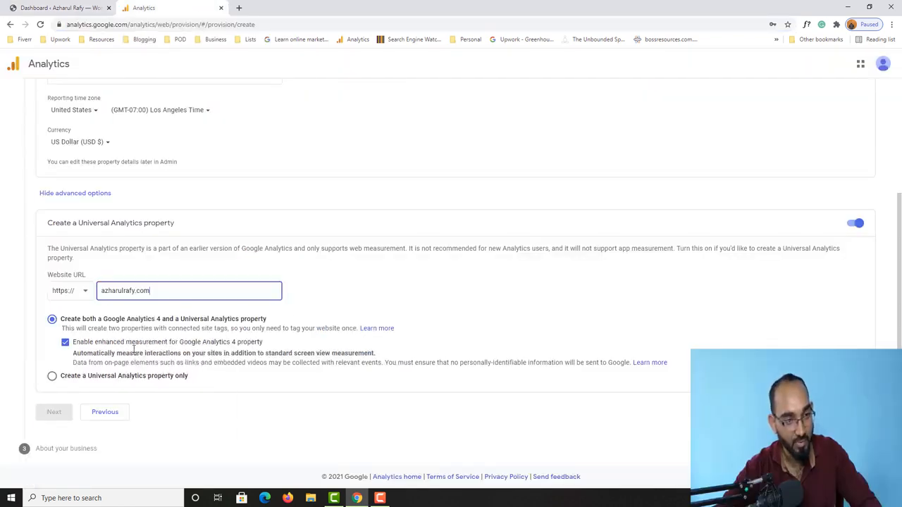
pyautogui.click(101, 291)
pyautogui.write('www.')
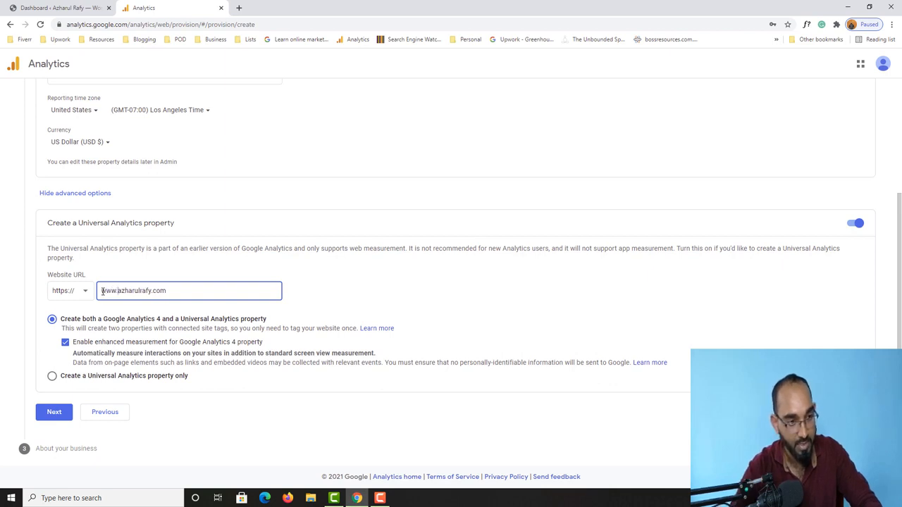
pyautogui.click(12, 323)
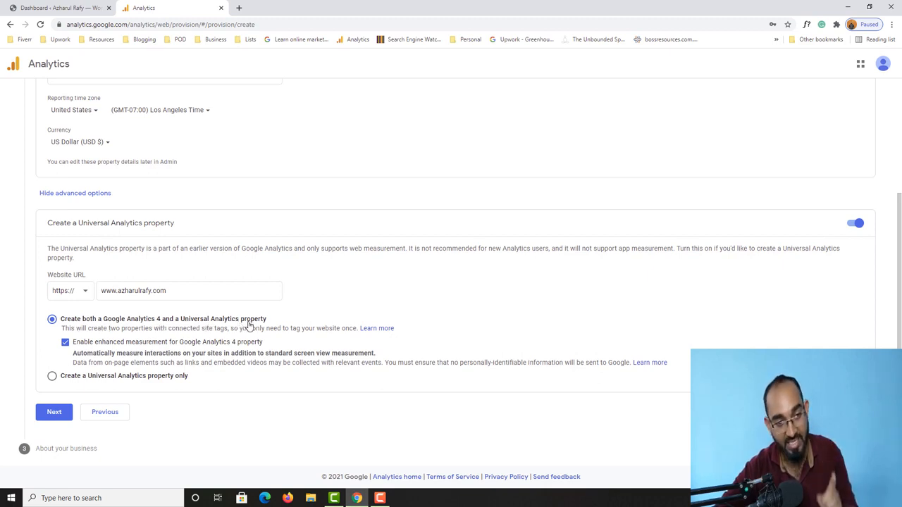
# Step: Keep 'Create both' GA4 and Universal Analytics properties and continue to business details
pyautogui.click(192, 321)
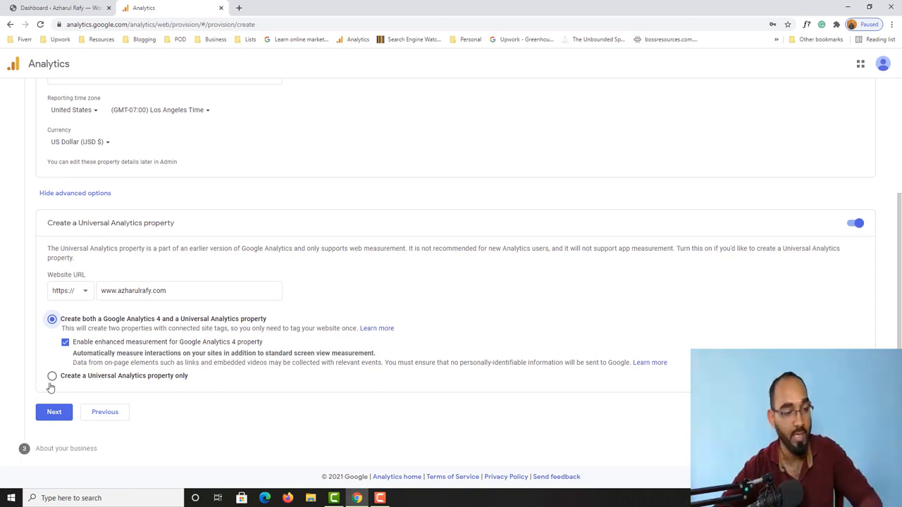
pyautogui.click(46, 417)
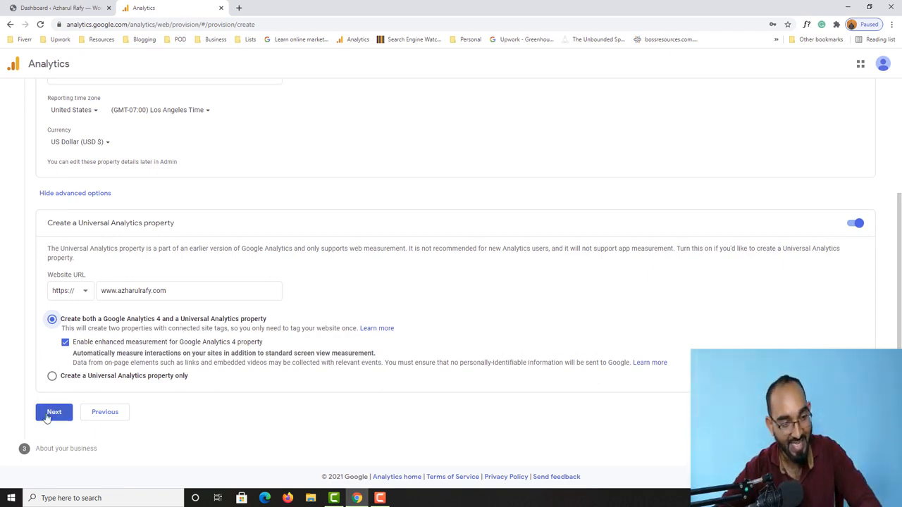
pyautogui.scroll(1, 50, 208)
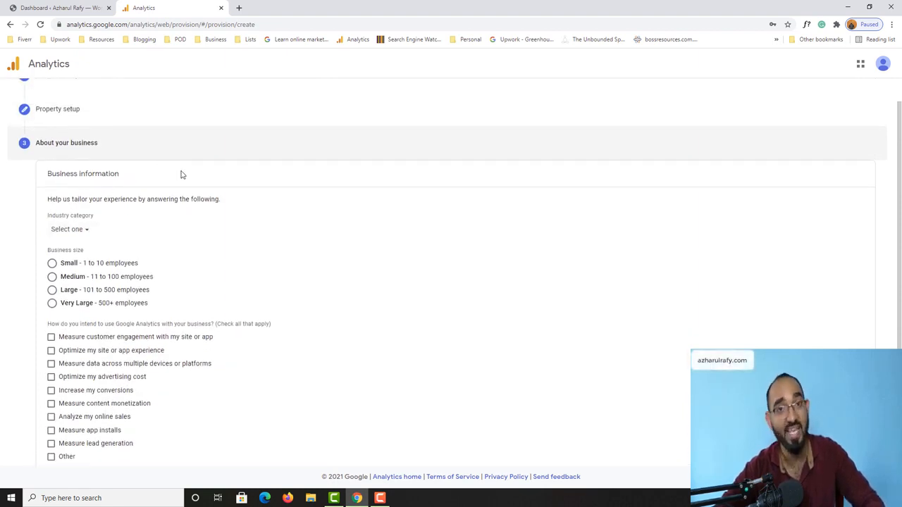
pyautogui.scroll(-1, 31, 187)
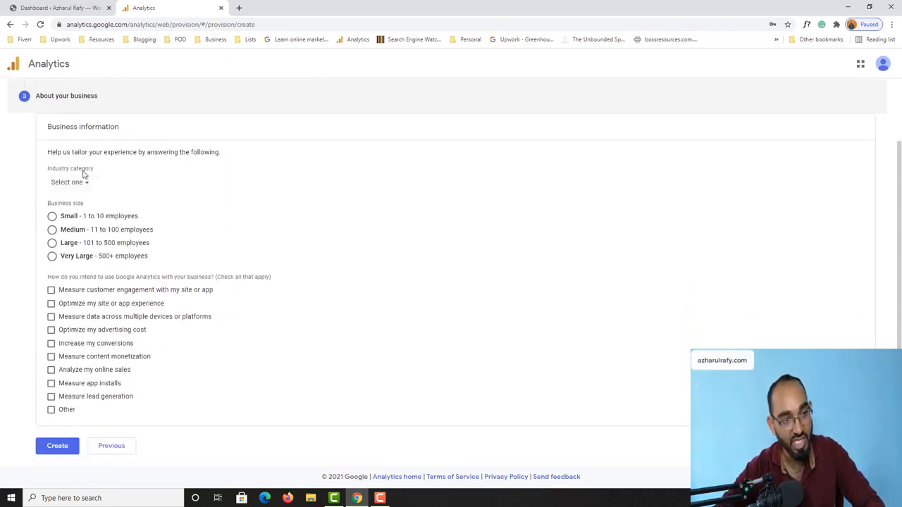
# Step: Set the industry to Internet & Telecom and business size to Small (1–10 employees)
pyautogui.click(79, 185)
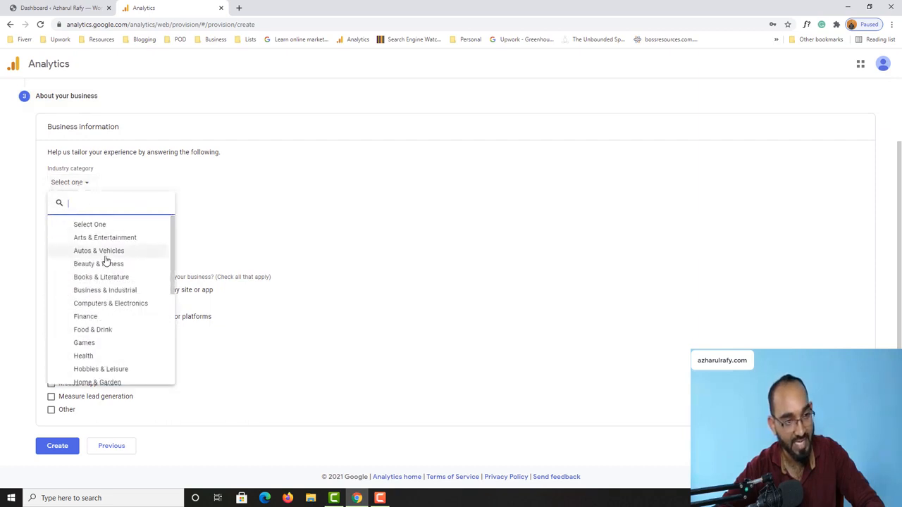
pyautogui.scroll(-1, 123, 338)
pyautogui.scroll(-1, 134, 342)
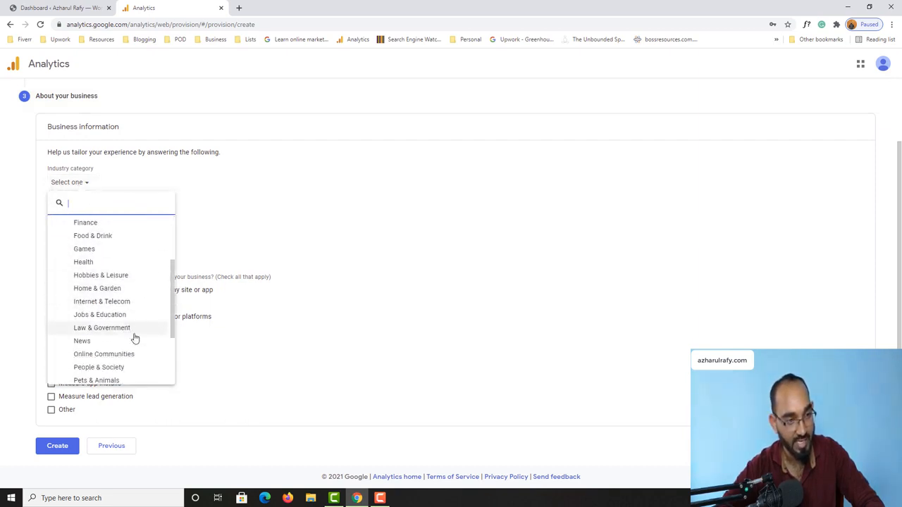
pyautogui.click(124, 303)
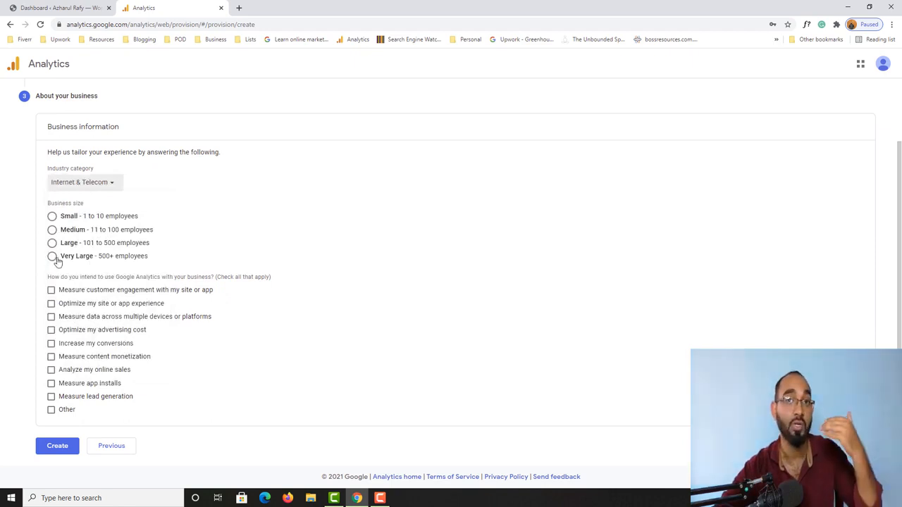
pyautogui.click(53, 217)
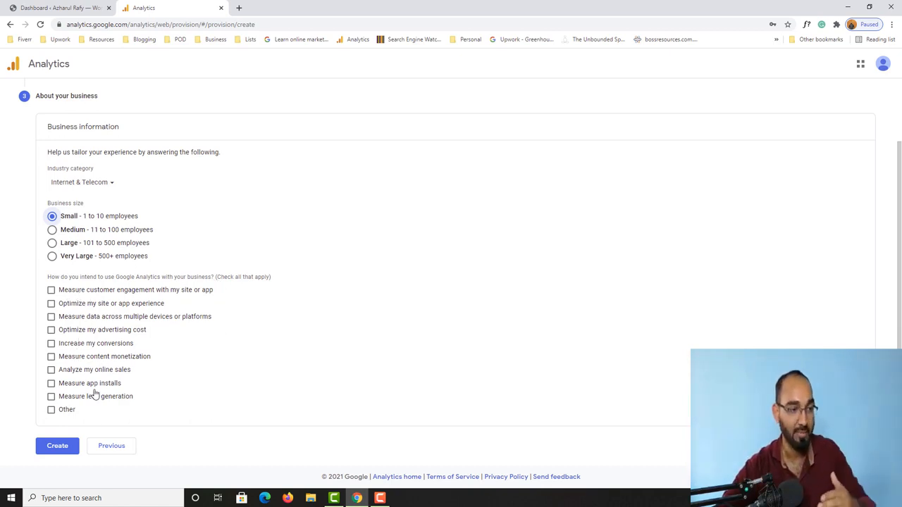
# Step: Tick the eight usage goals, from customer engagement to lead generation, and create the account
pyautogui.click(79, 295)
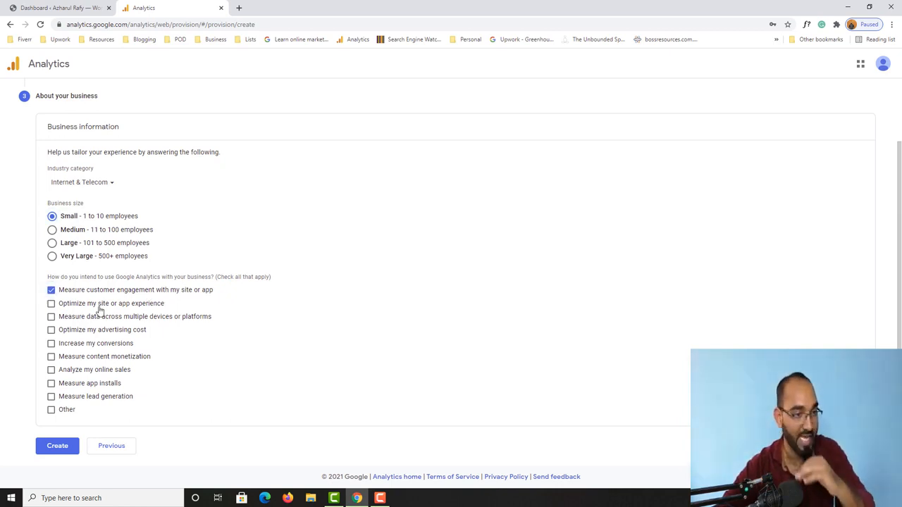
pyautogui.click(99, 307)
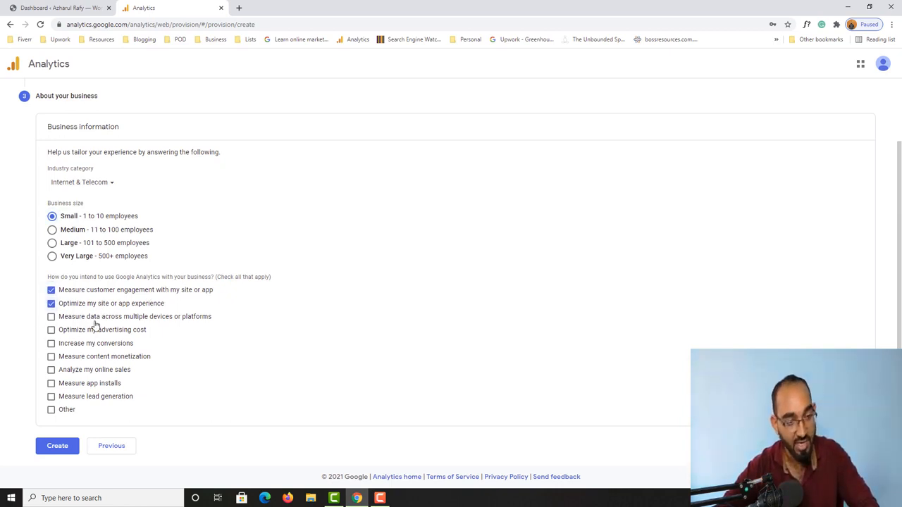
pyautogui.click(96, 323)
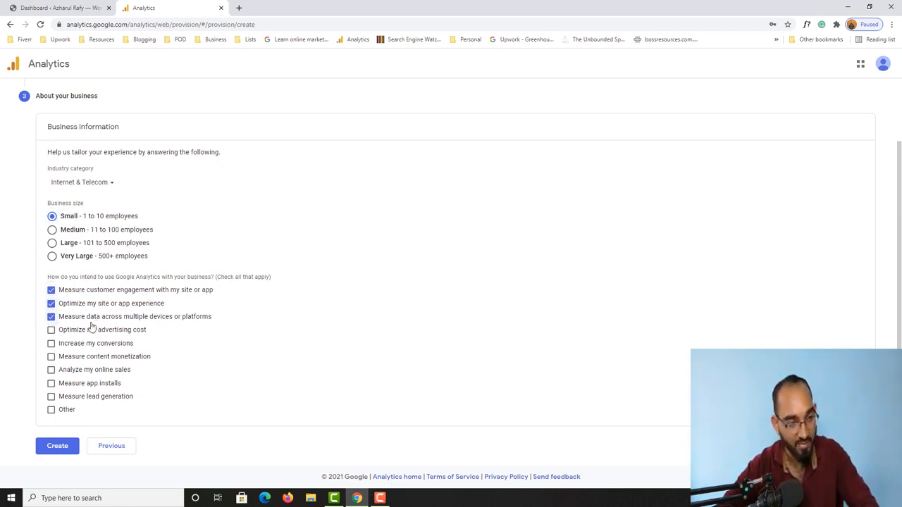
pyautogui.click(87, 334)
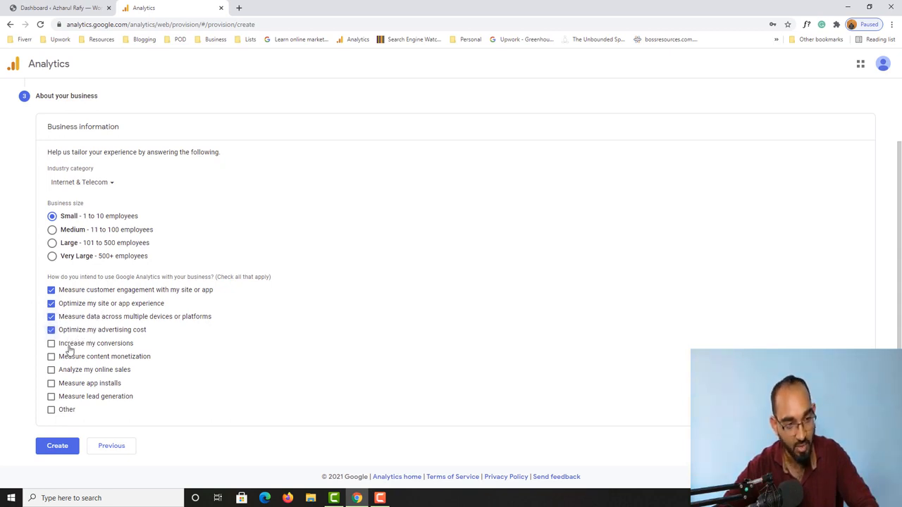
pyautogui.click(67, 345)
pyautogui.click(67, 358)
pyautogui.click(66, 375)
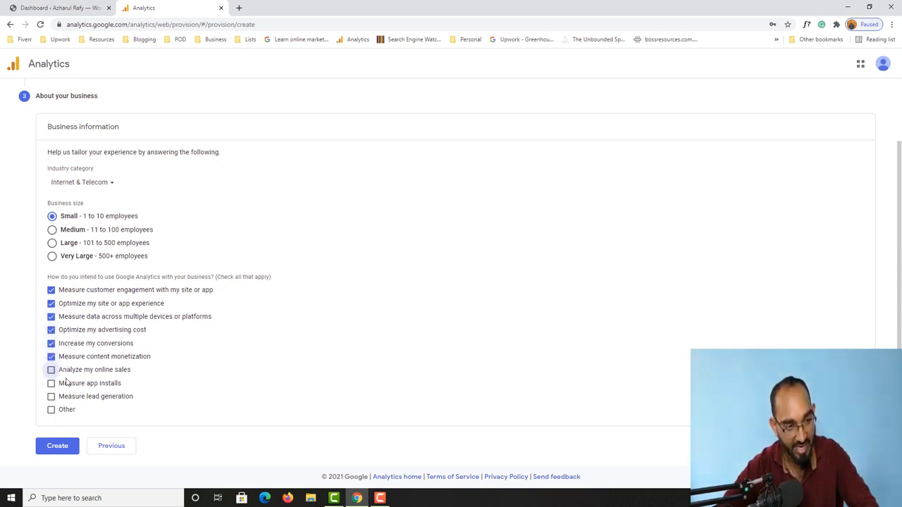
pyautogui.click(62, 396)
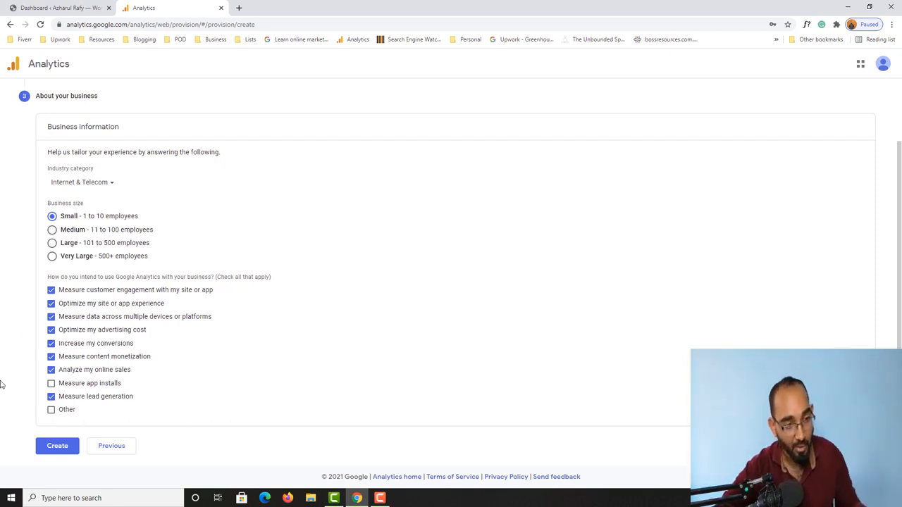
pyautogui.click(48, 445)
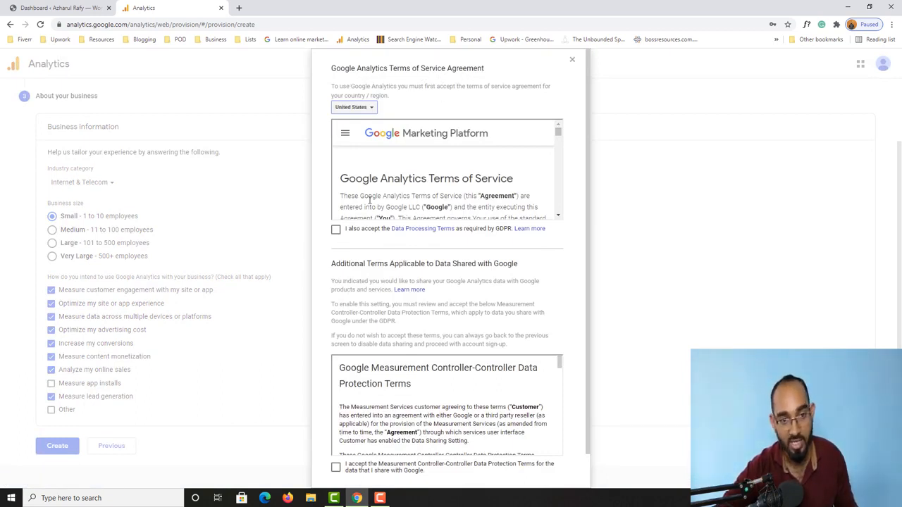
# Step: Accept the GDPR Data Processing and Measurement Controller-Controller terms and the Terms of Service
pyautogui.scroll(-10, 369, 200)
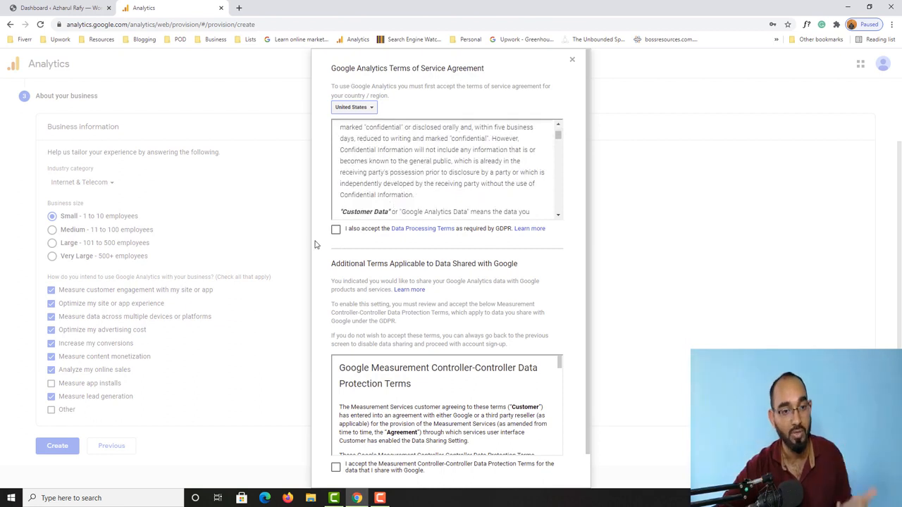
pyautogui.click(335, 229)
pyautogui.scroll(-3, 341, 236)
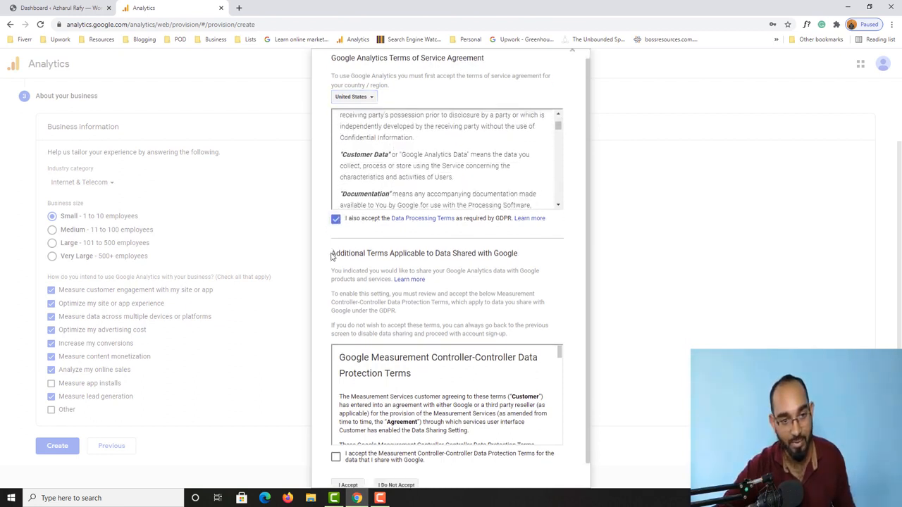
pyautogui.scroll(-1, 332, 256)
pyautogui.click(335, 430)
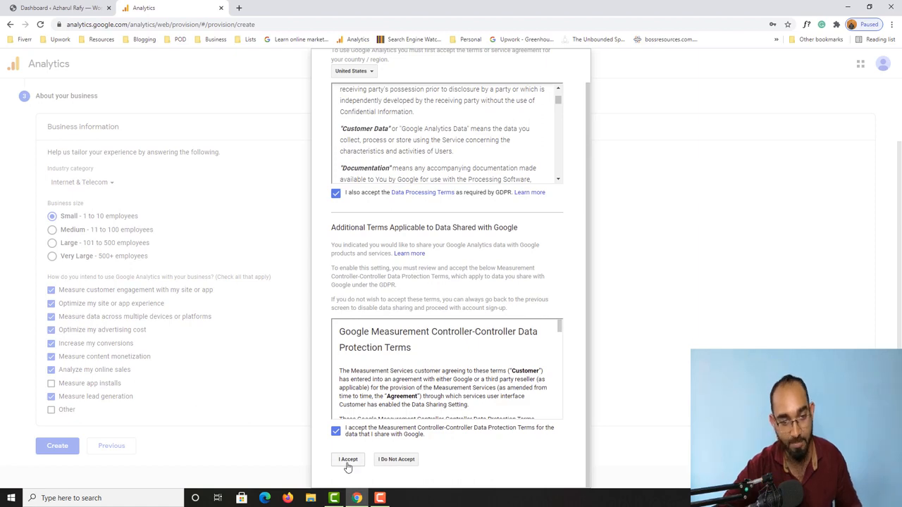
pyautogui.click(348, 459)
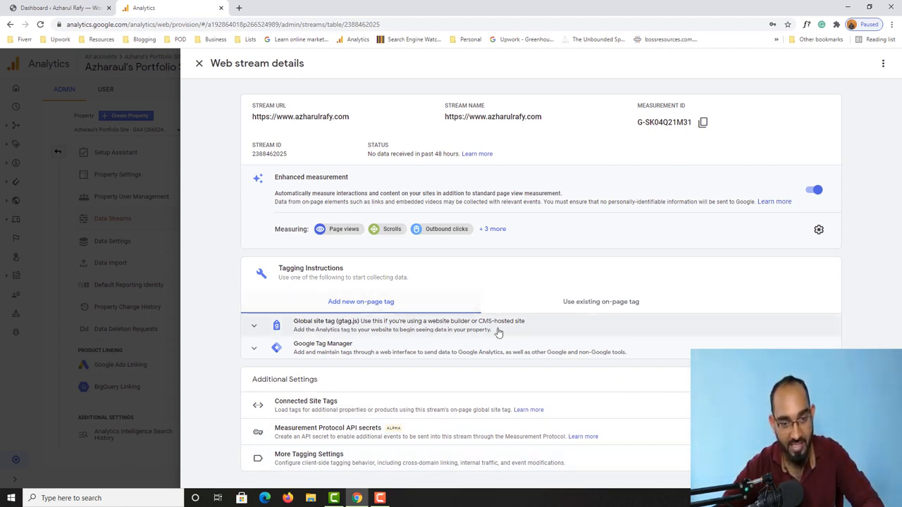
# Step: Reveal the Global site tag (gtag.js) snippet for a new on-page tag and select it
pyautogui.click(592, 302)
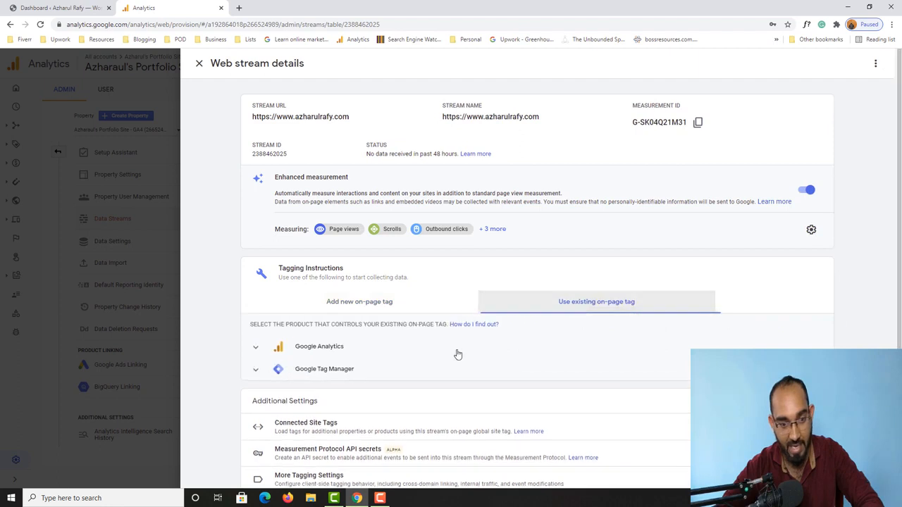
pyautogui.click(370, 307)
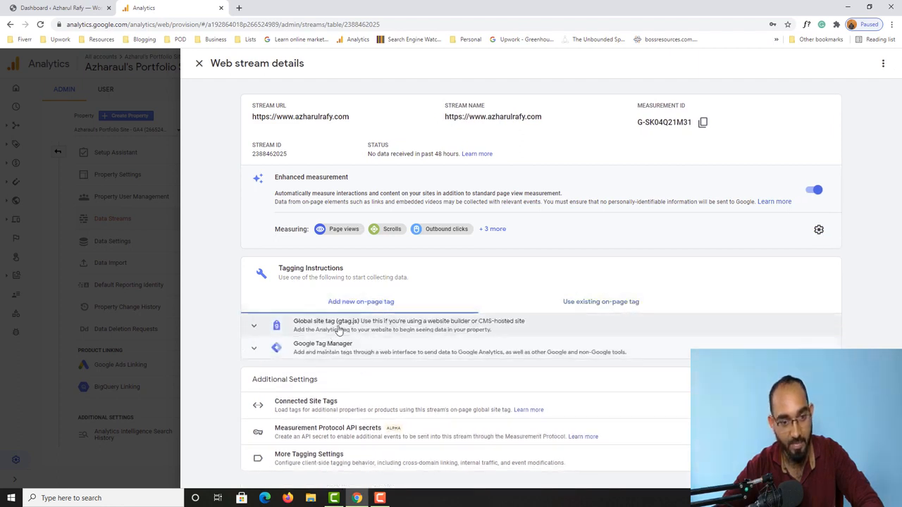
pyautogui.click(339, 331)
pyautogui.scroll(-2, 392, 362)
pyautogui.moveTo(355, 361); pyautogui.dragTo(331, 349)
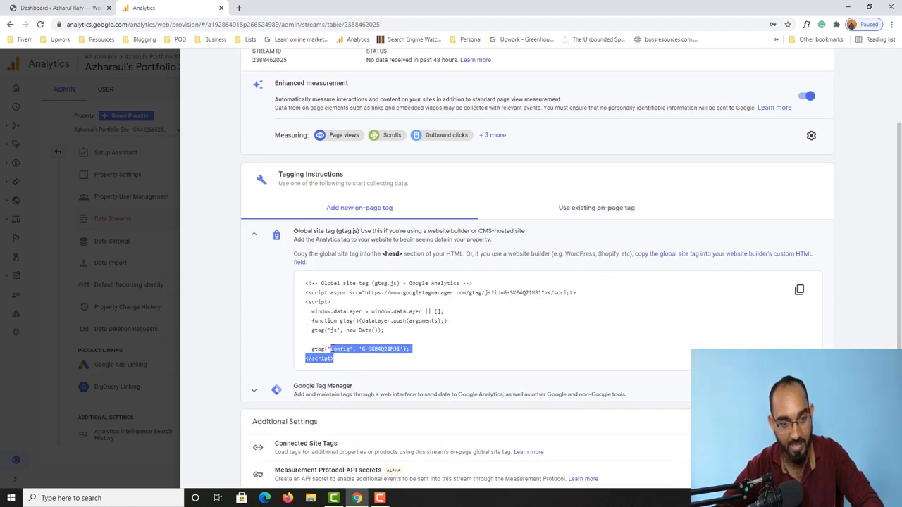
pyautogui.scroll(2, 649, 117)
pyautogui.scroll(-2, 602, 147)
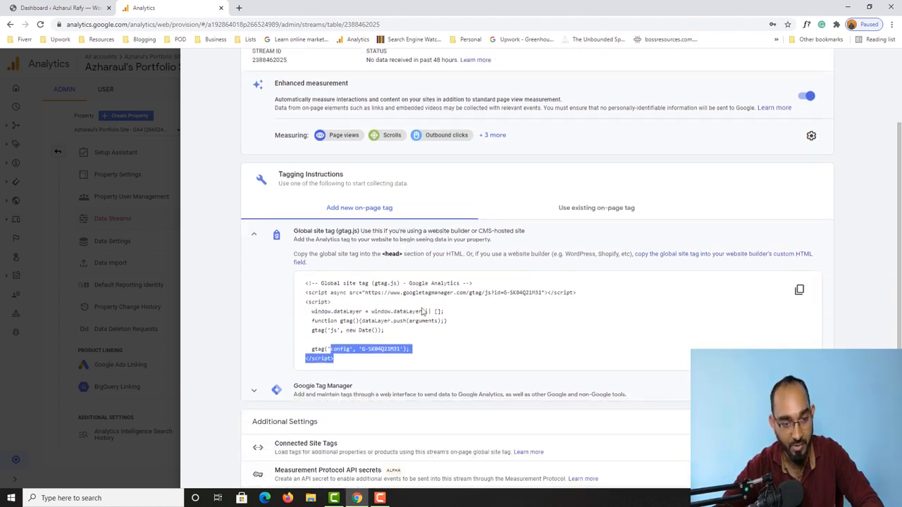
pyautogui.click(352, 349)
pyautogui.moveTo(335, 360); pyautogui.dragTo(307, 283)
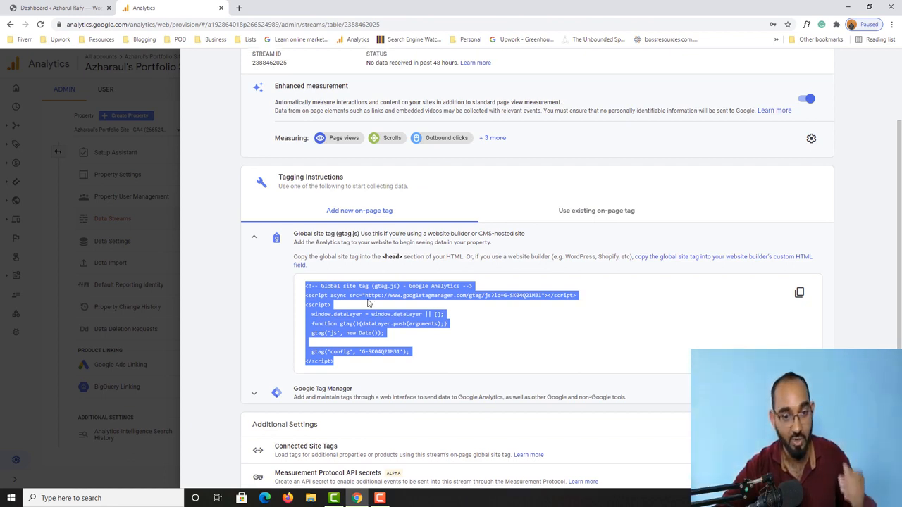
# Step: Highlight the 'head' placement instruction and return to the WordPress dashboard
pyautogui.scroll(1, 479, 362)
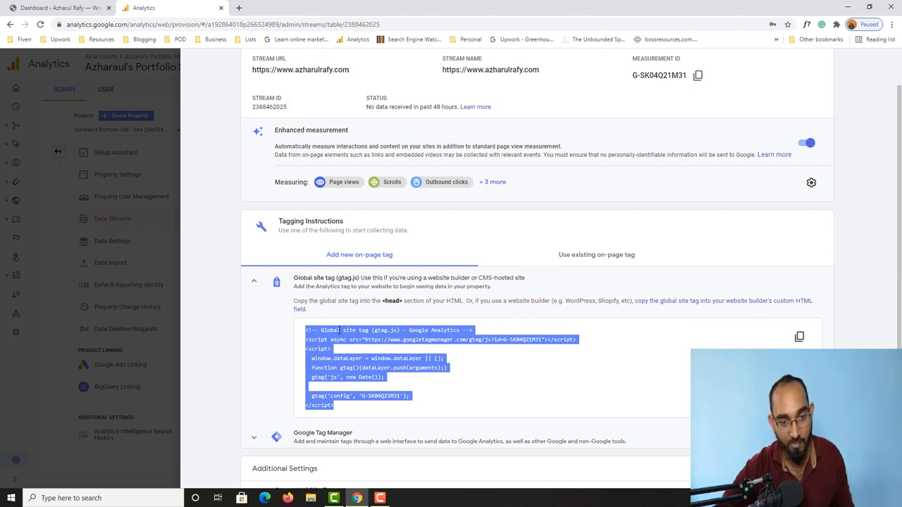
pyautogui.doubleClick(391, 301)
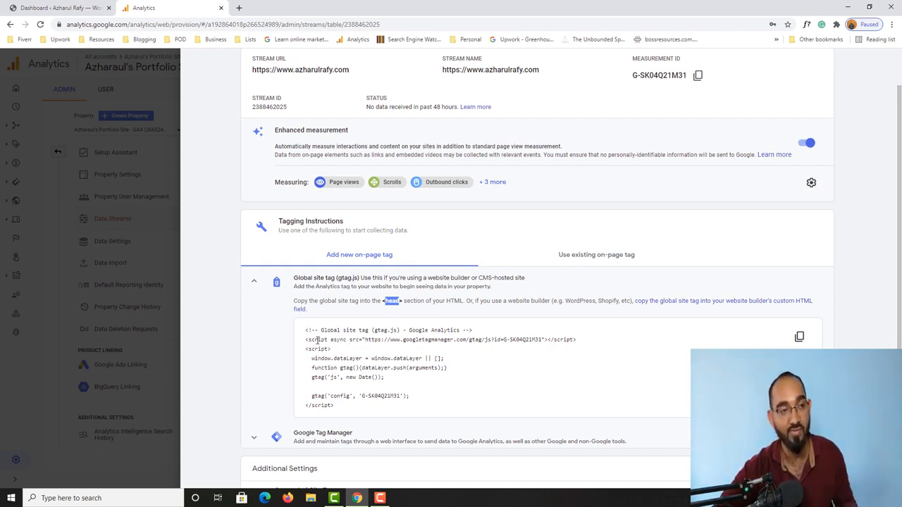
pyautogui.click(41, 5)
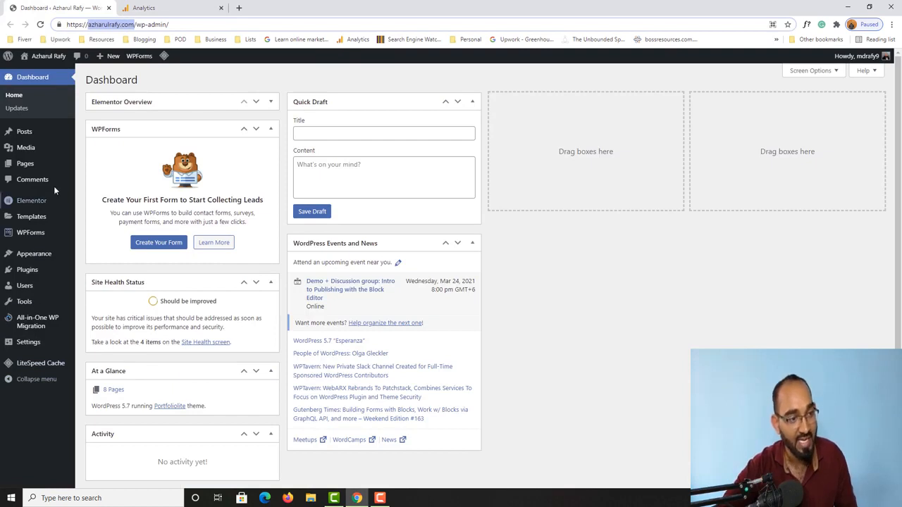
# Step: Search Plugins > Add New for 'monsterinsights', then install and activate MonsterInsights
pyautogui.moveTo(2, 266)
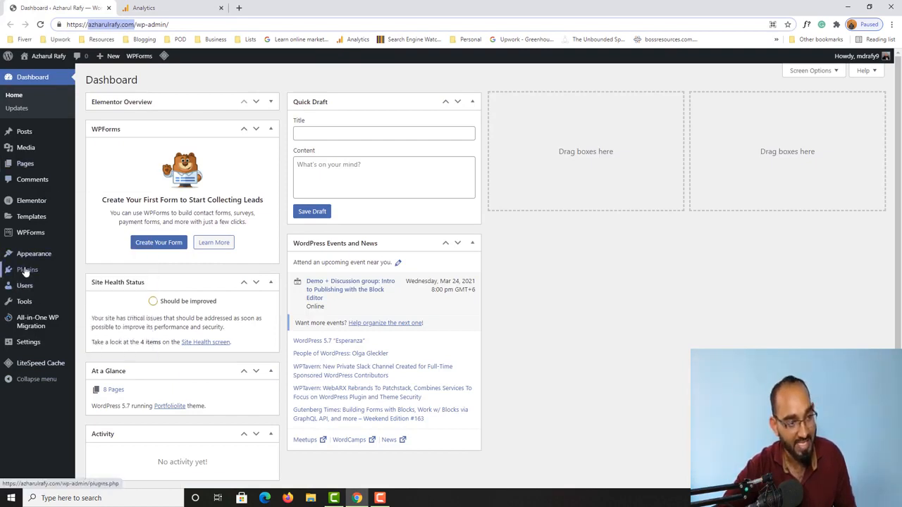
pyautogui.click(32, 274)
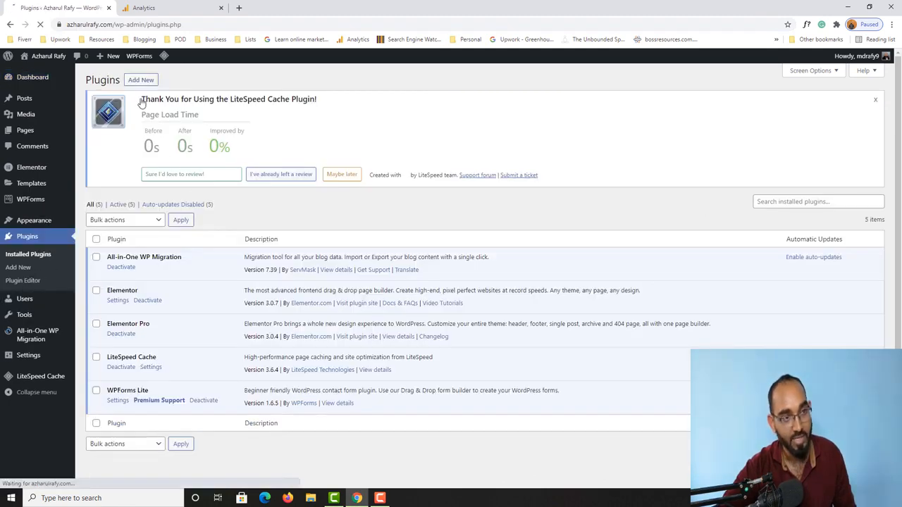
pyautogui.click(140, 80)
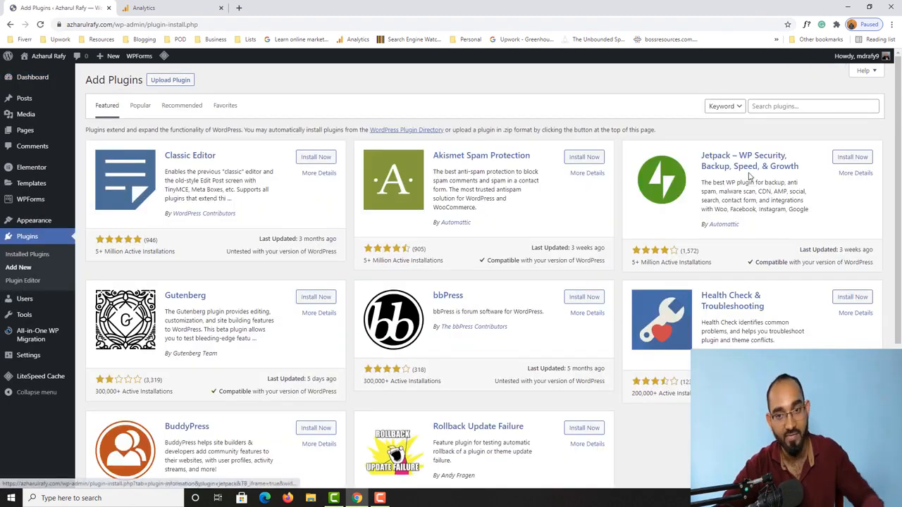
pyautogui.click(765, 105)
pyautogui.write('m')
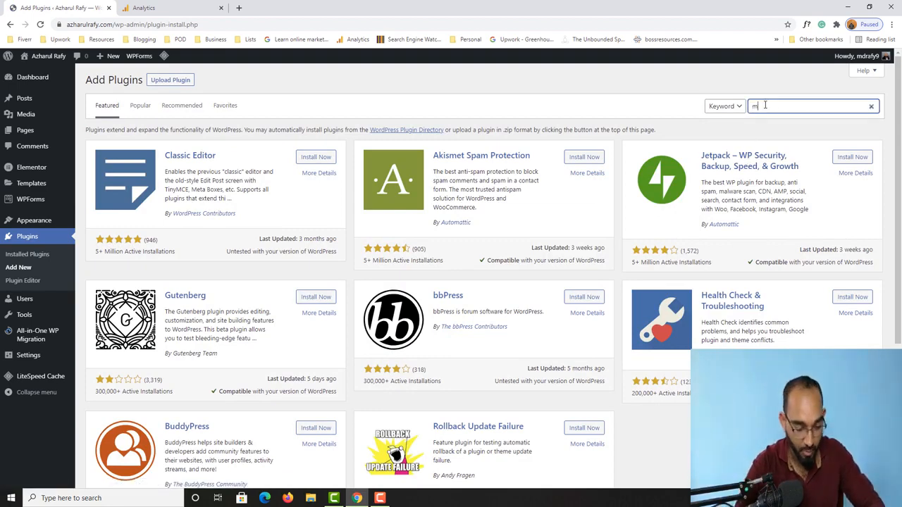
pyautogui.write('onsterinsight')
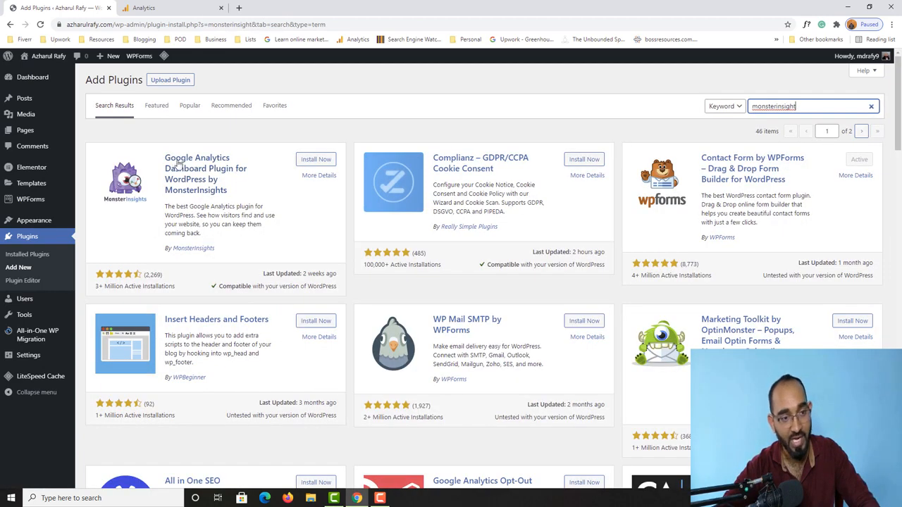
pyautogui.click(315, 160)
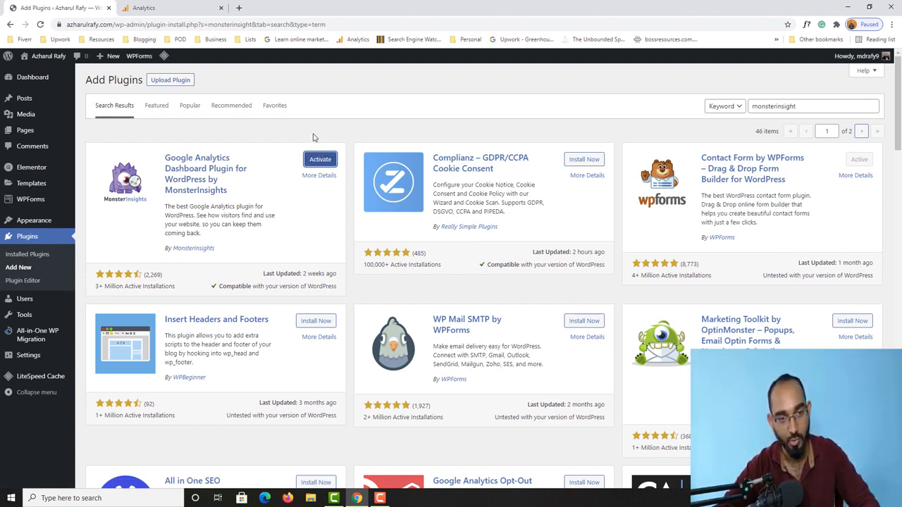
pyautogui.click(324, 162)
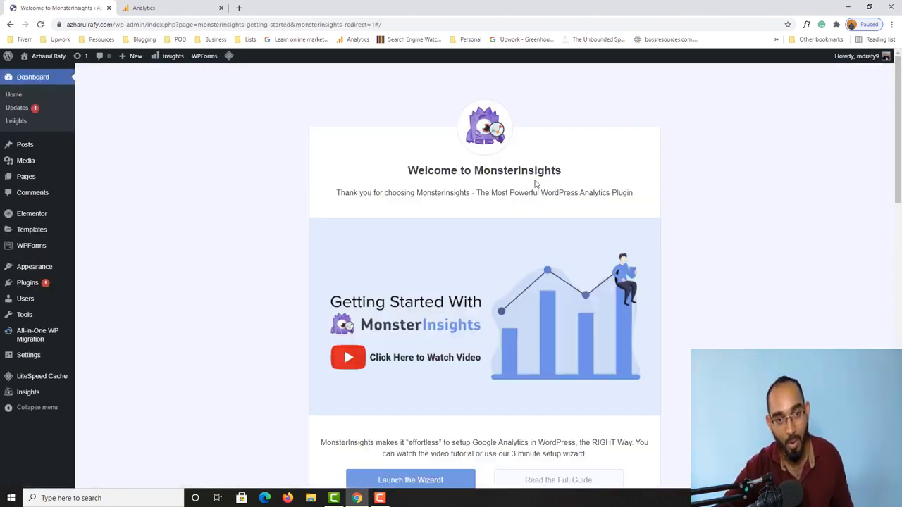
# Step: Launch the MonsterInsights wizard and save Publisher (Blog) as the website category
pyautogui.scroll(-2, 520, 202)
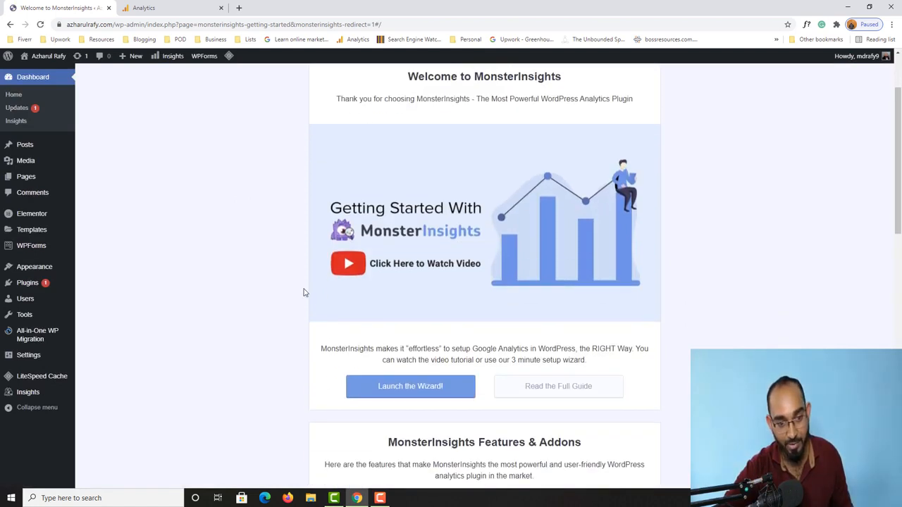
pyautogui.click(436, 394)
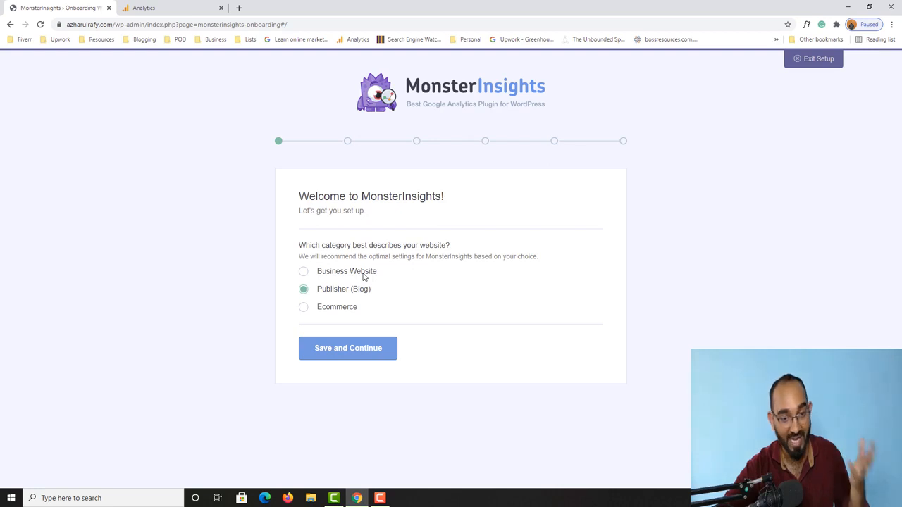
pyautogui.click(324, 308)
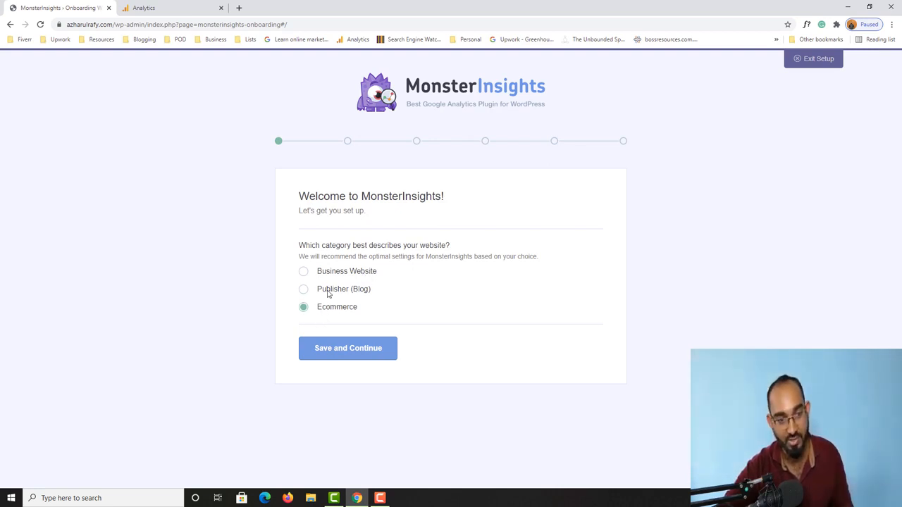
pyautogui.click(327, 293)
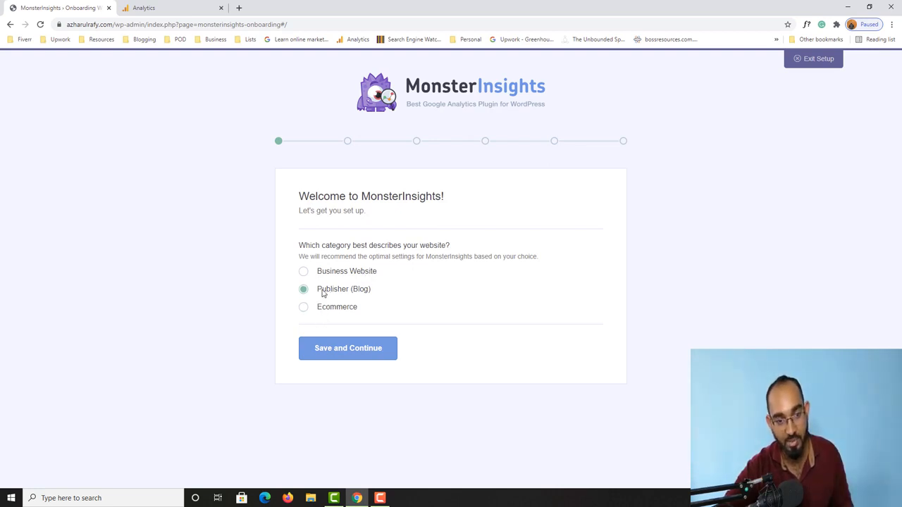
pyautogui.click(332, 360)
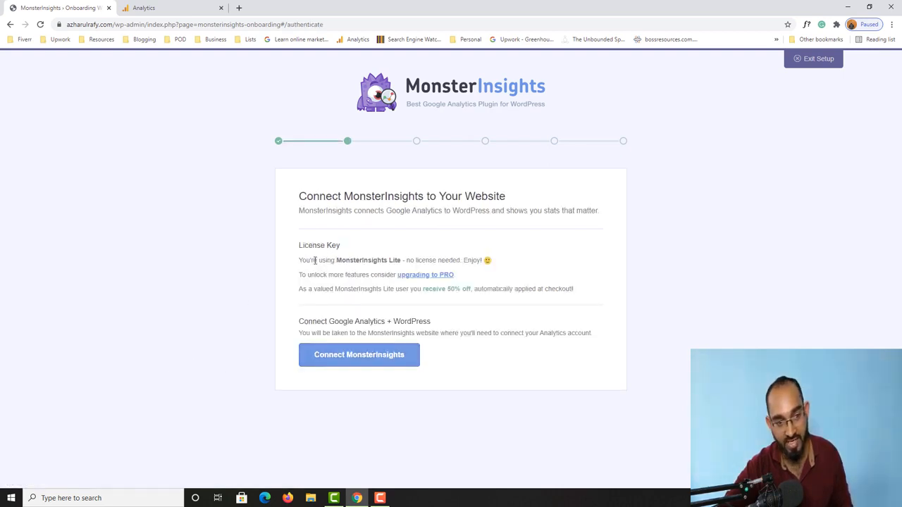
# Step: Note that MonsterInsights Lite needs no licence, then connect MonsterInsights to Google Analytics
pyautogui.doubleClick(360, 262)
pyautogui.moveTo(380, 262); pyautogui.dragTo(460, 261)
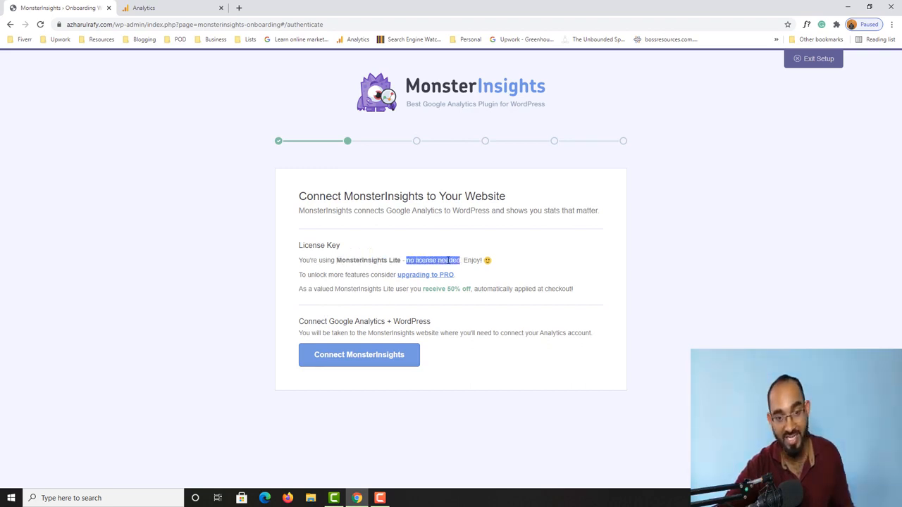
pyautogui.click(201, 300)
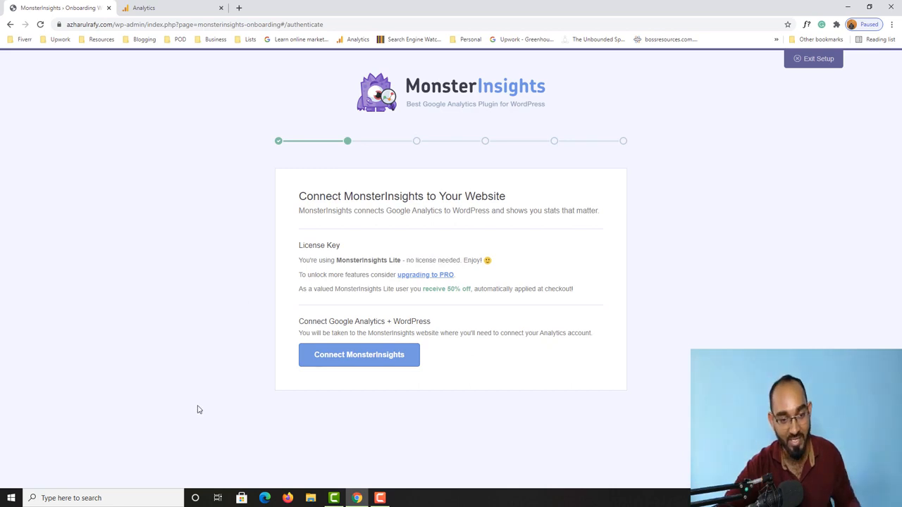
pyautogui.click(365, 356)
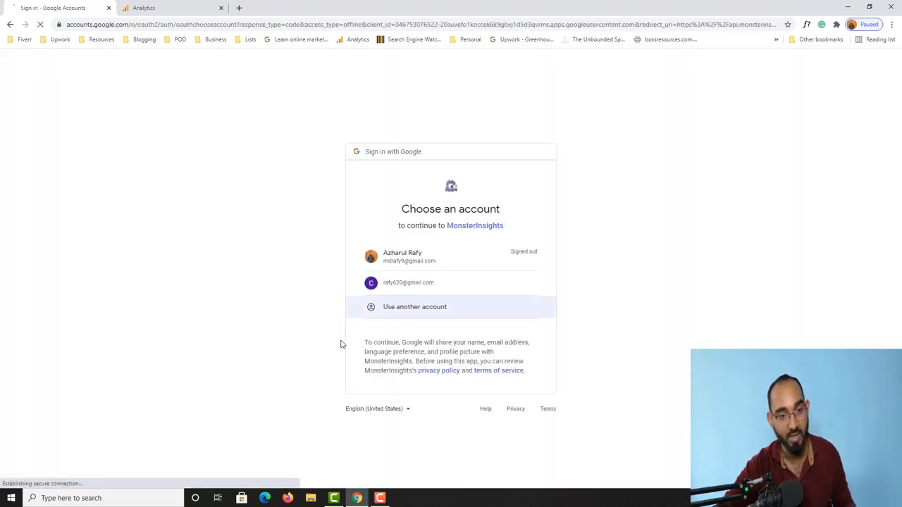
# Step: Pick the Google account and allow MonsterInsights to access its Analytics data
pyautogui.click(409, 284)
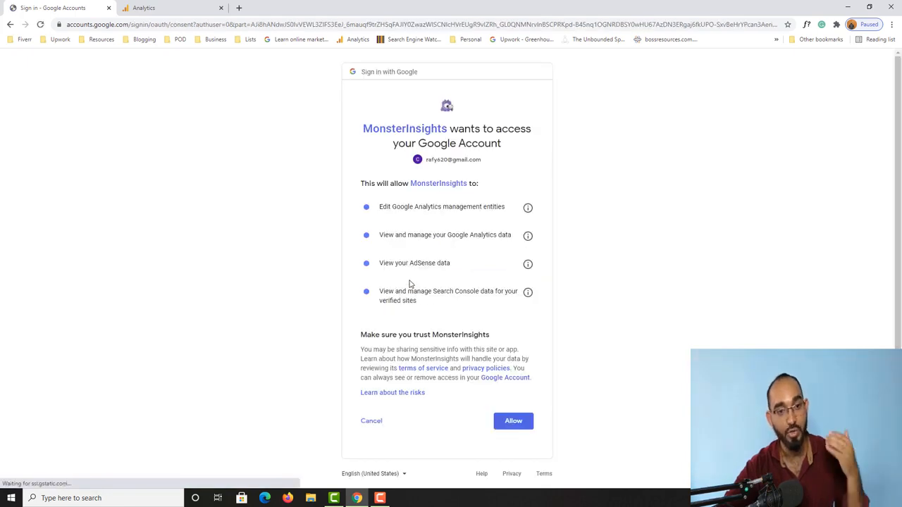
pyautogui.click(514, 426)
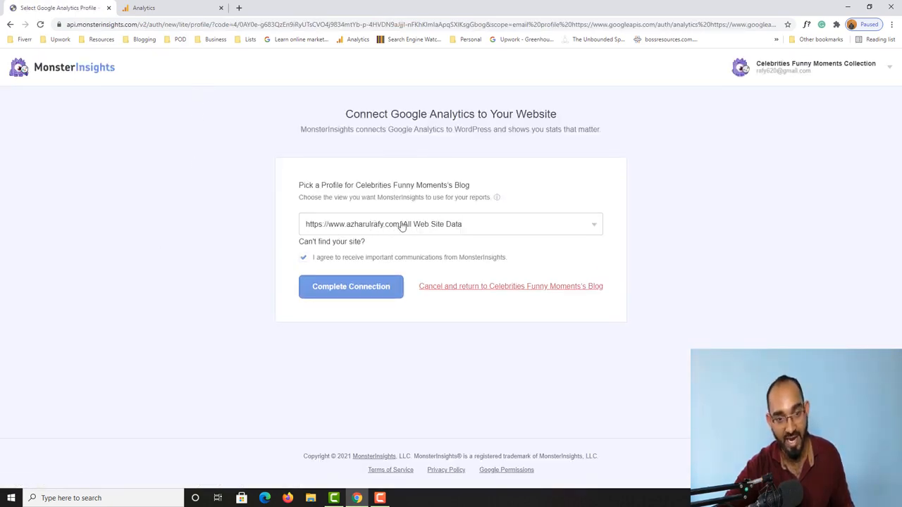
# Step: Complete the connection with the azharulrafy.com profile, save the recommended settings, and finish the wizard
pyautogui.click(353, 293)
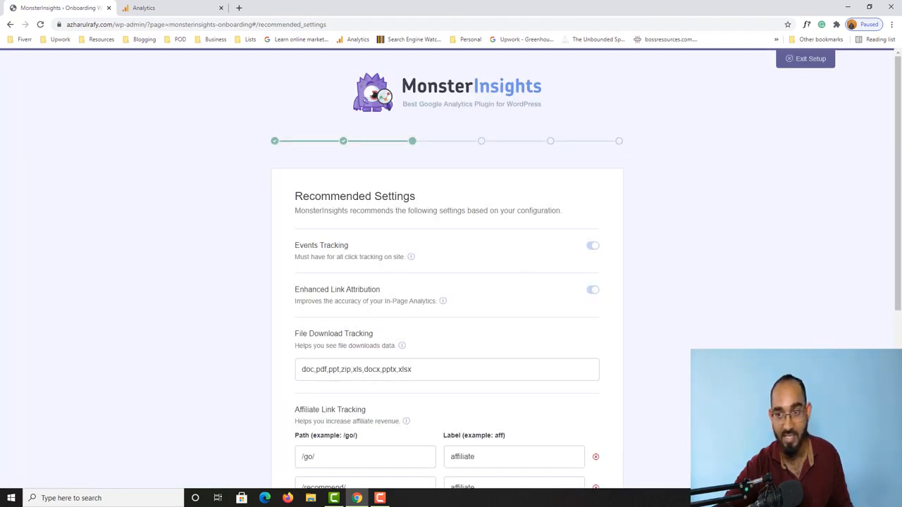
pyautogui.scroll(-4, 897, 279)
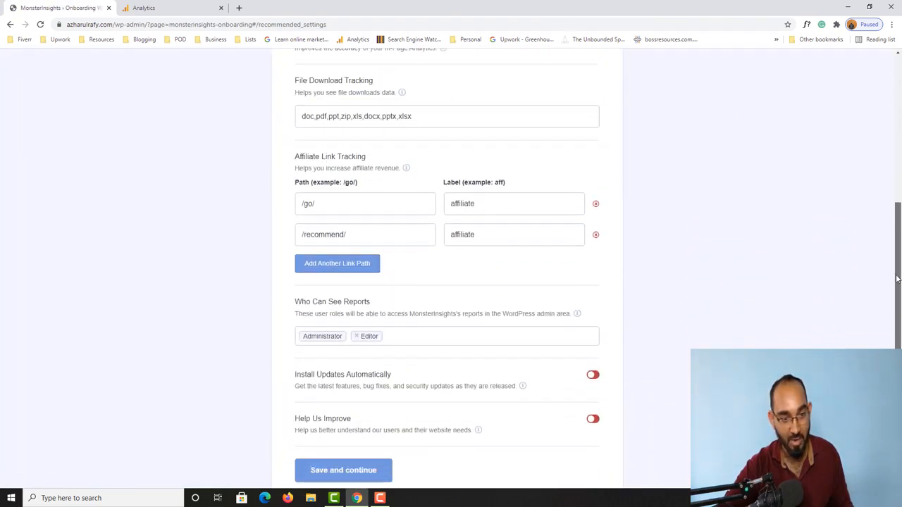
pyautogui.scroll(-1, 897, 280)
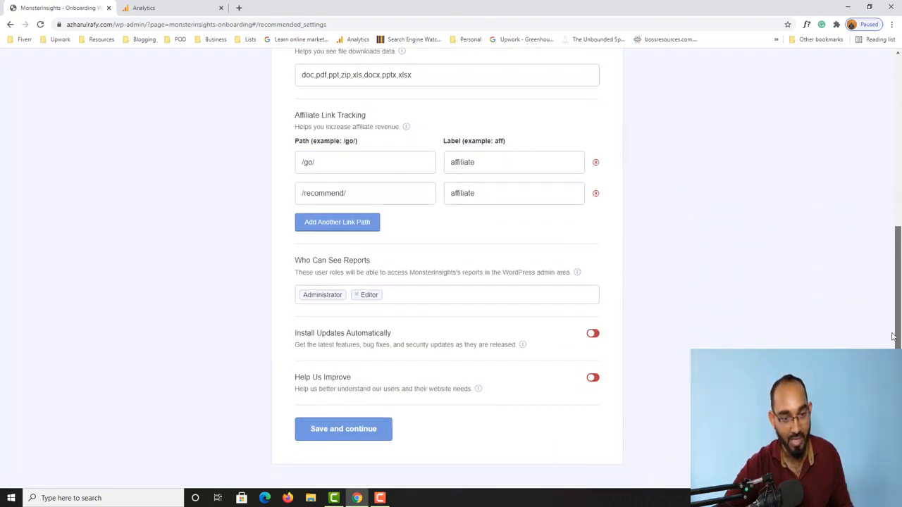
pyautogui.click(344, 435)
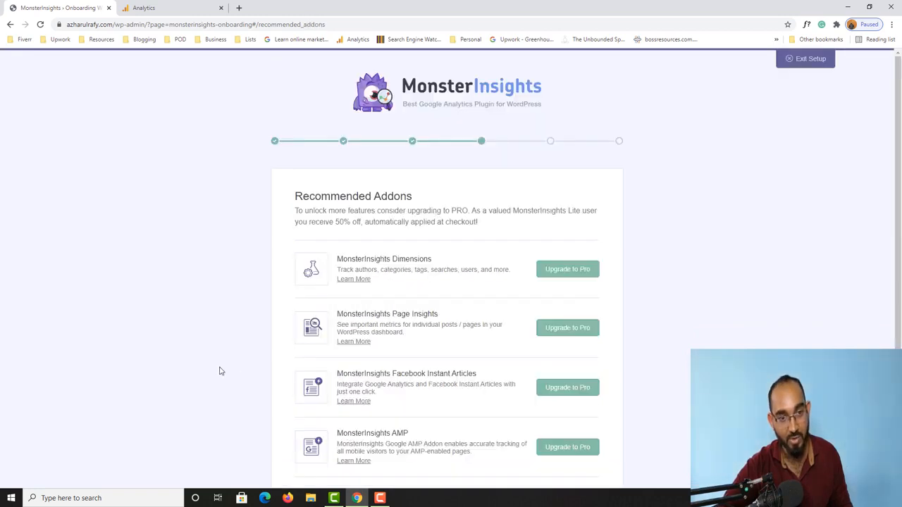
pyautogui.scroll(-2, 256, 336)
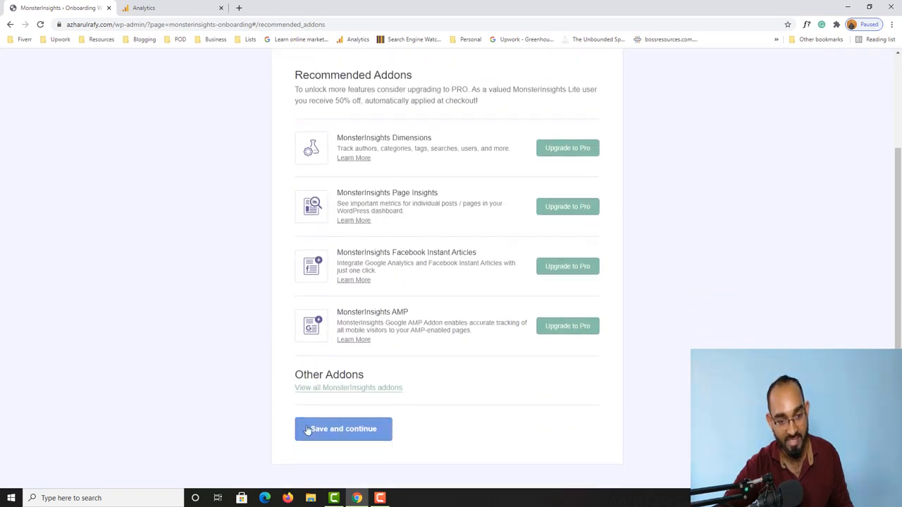
pyautogui.click(317, 435)
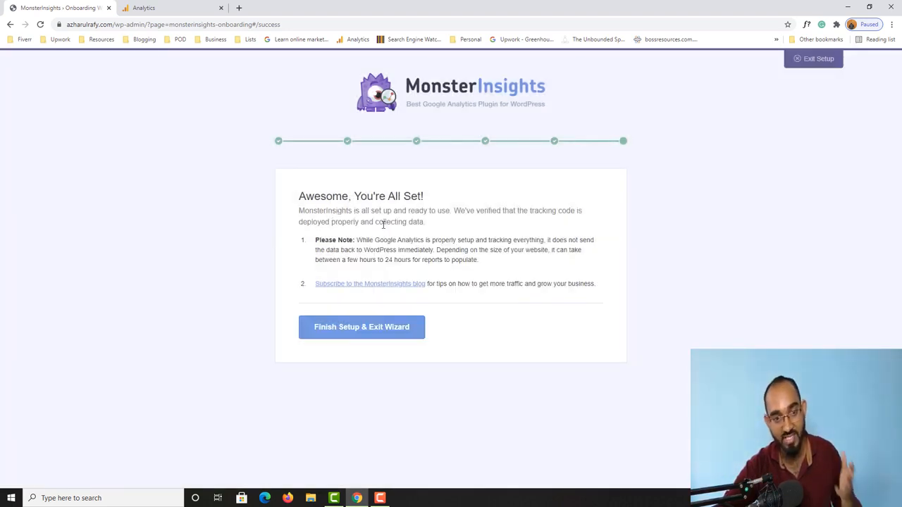
pyautogui.moveTo(446, 210); pyautogui.dragTo(332, 210)
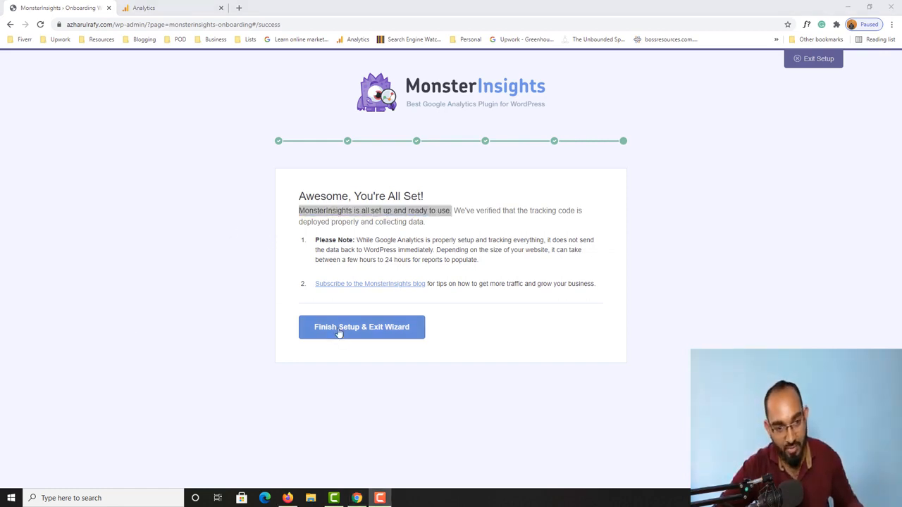
pyautogui.click(379, 336)
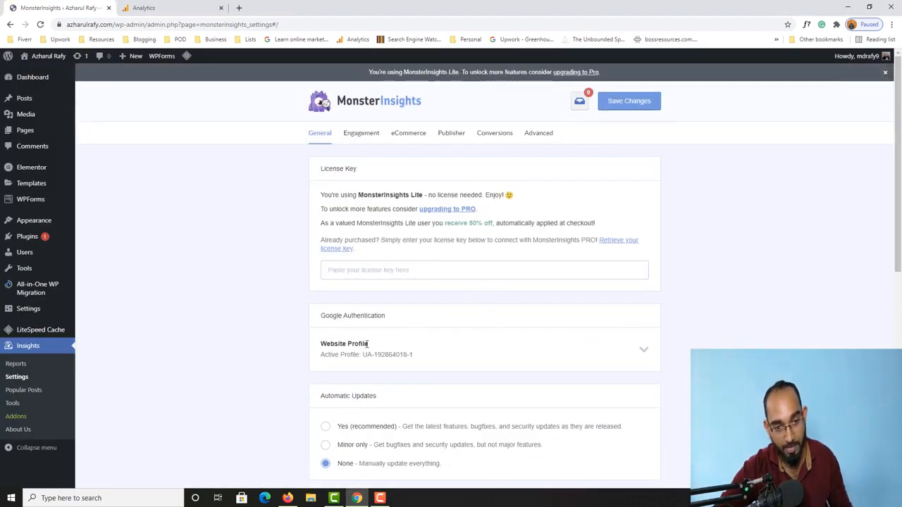
pyautogui.moveTo(367, 354); pyautogui.dragTo(398, 355)
pyautogui.rightClick(412, 354)
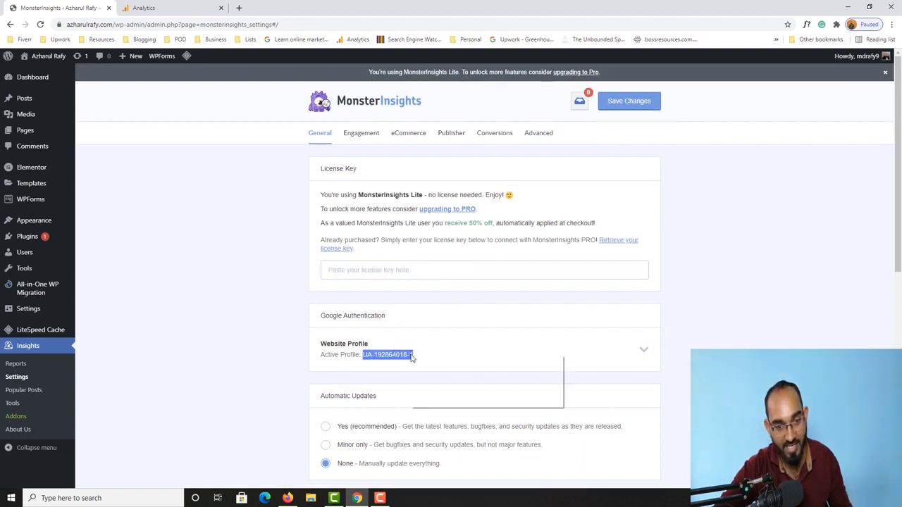
pyautogui.click(423, 361)
# Step: Open the web stream's Connected Site Tags and find the pasted UA tracking ID on the page
pyautogui.click(181, 7)
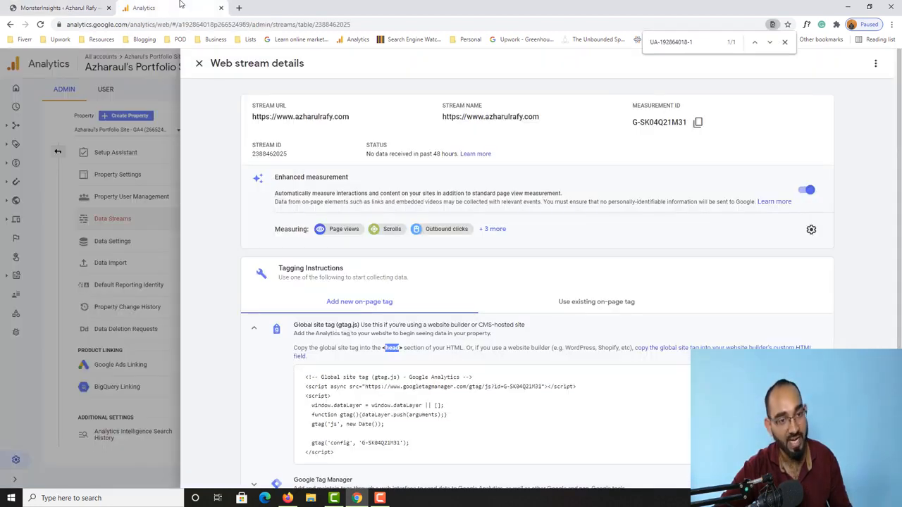
pyautogui.scroll(-2, 272, 284)
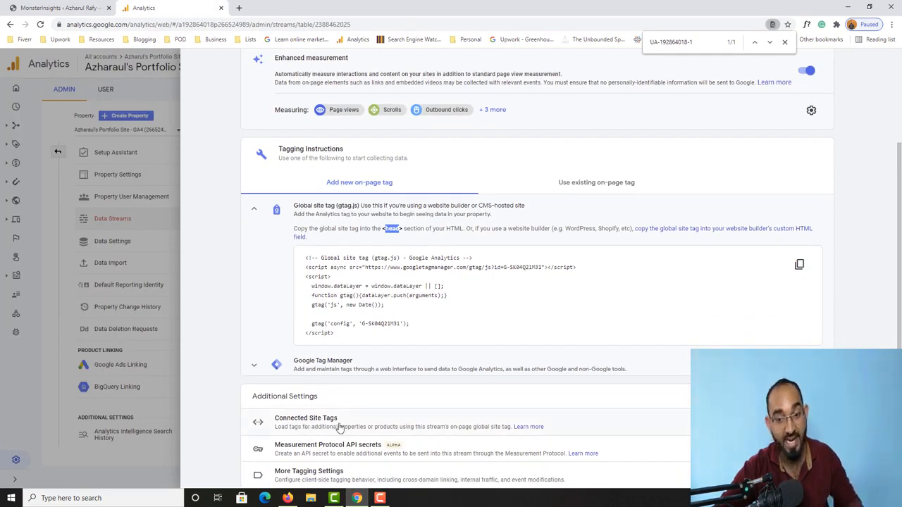
pyautogui.click(372, 424)
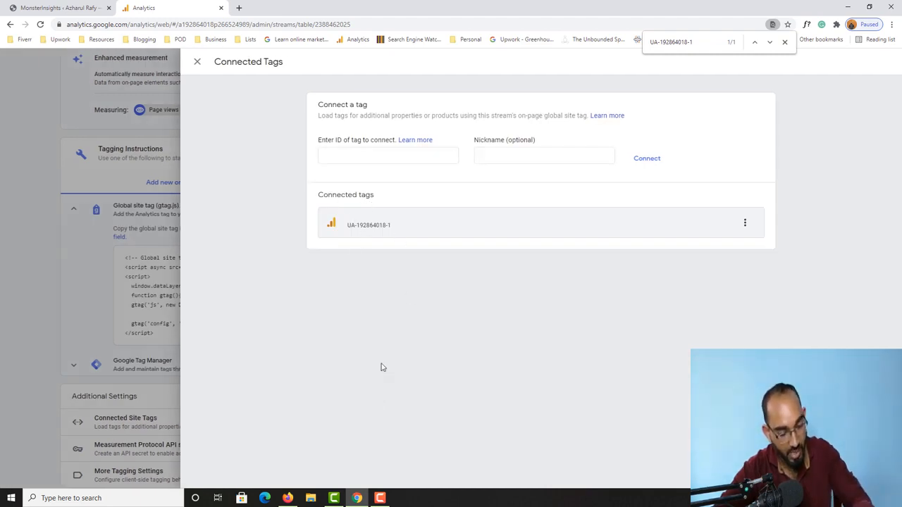
pyautogui.hotkey('ctrl', 'f')
pyautogui.hotkey('ctrl', 'v')
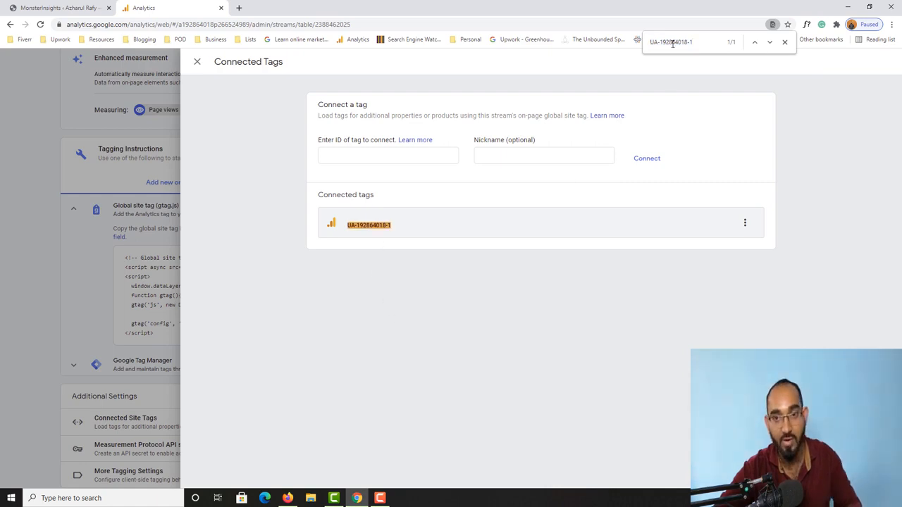
pyautogui.moveTo(659, 41); pyautogui.dragTo(704, 41)
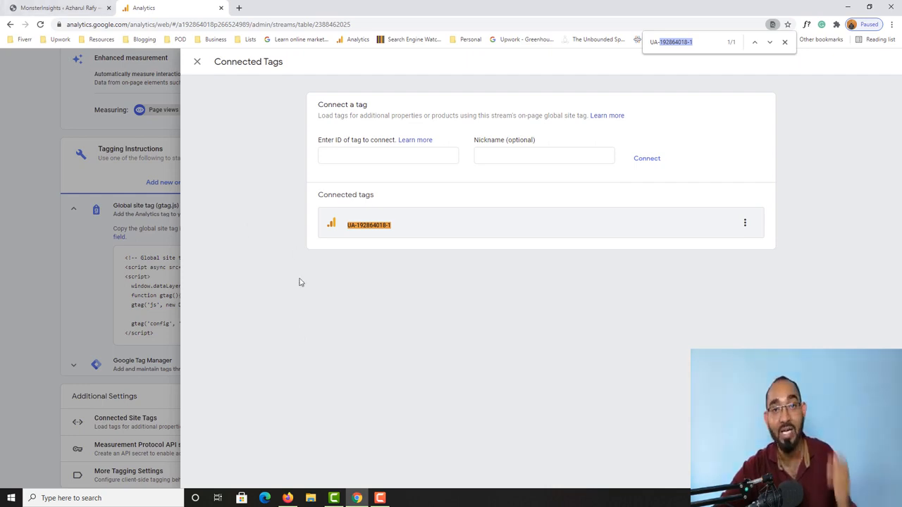
pyautogui.click(44, 8)
# Step: Review the MonsterInsights Overview Report, which shows 0 sessions and 0 pageviews
pyautogui.scroll(-2, 234, 298)
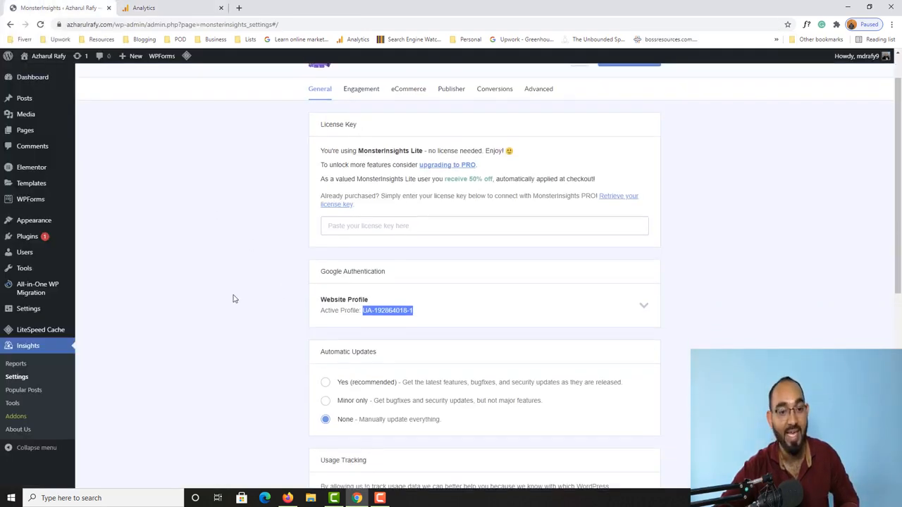
pyautogui.scroll(2, 225, 305)
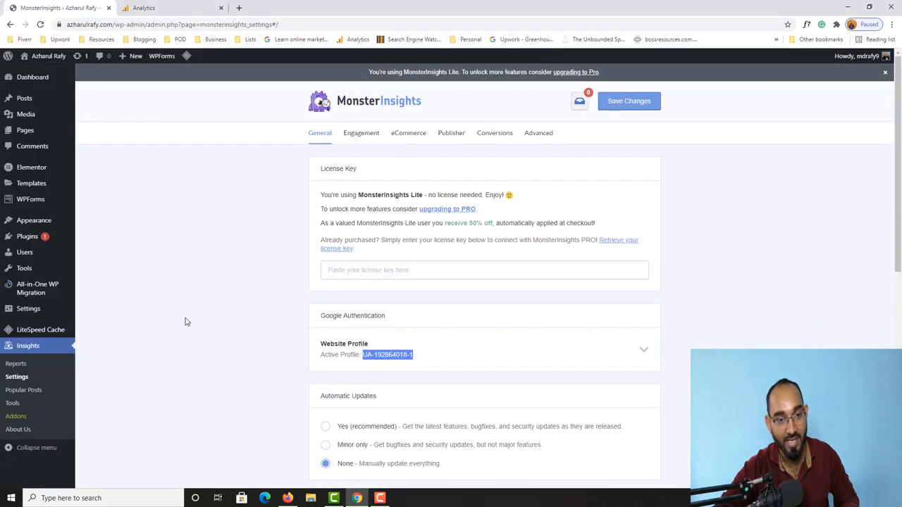
pyautogui.scroll(-1, 200, 287)
pyautogui.click(19, 368)
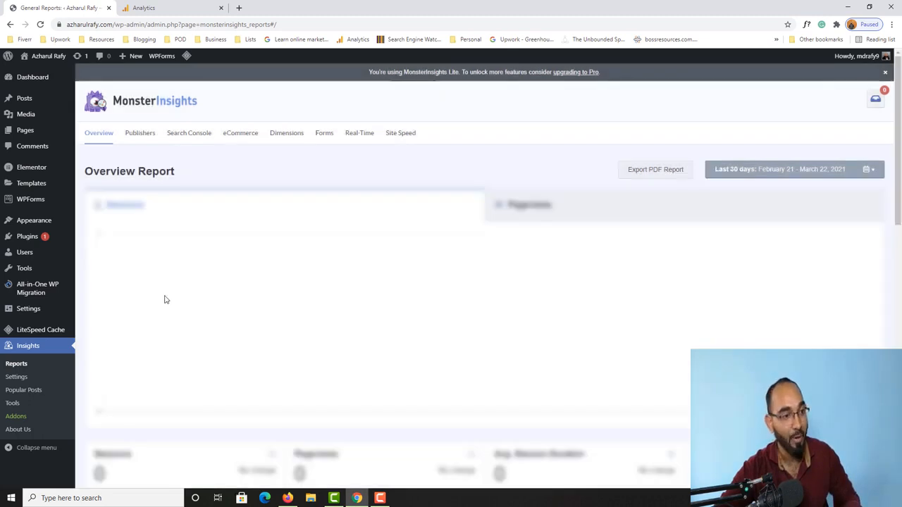
pyautogui.scroll(-2, 289, 308)
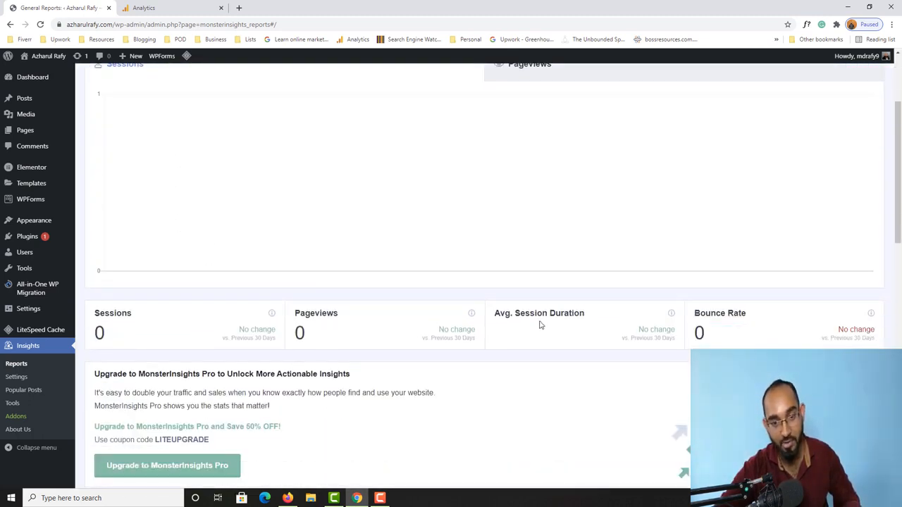
pyautogui.scroll(2, 603, 297)
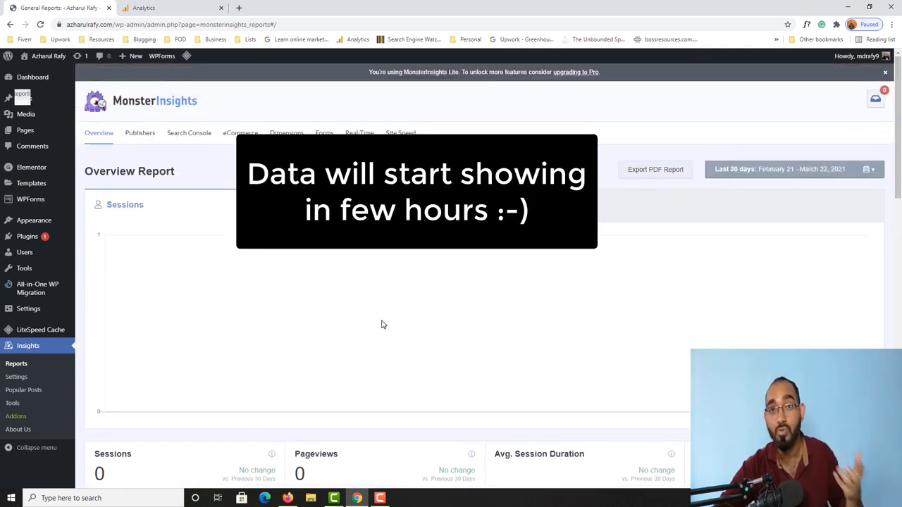
pyautogui.scroll(-2, 196, 360)
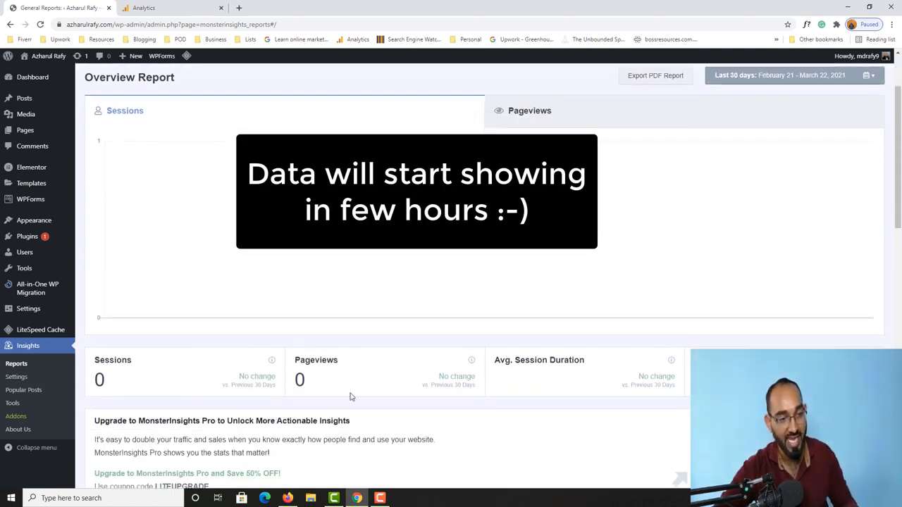
pyautogui.click(165, 7)
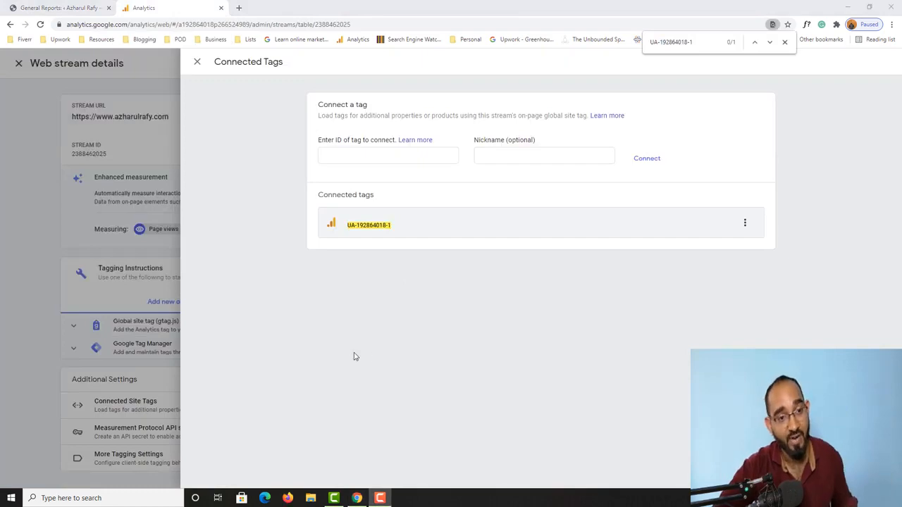
# Step: Switch to the Universal Analytics property's All Web Site Data view
pyautogui.click(198, 64)
pyautogui.click(197, 63)
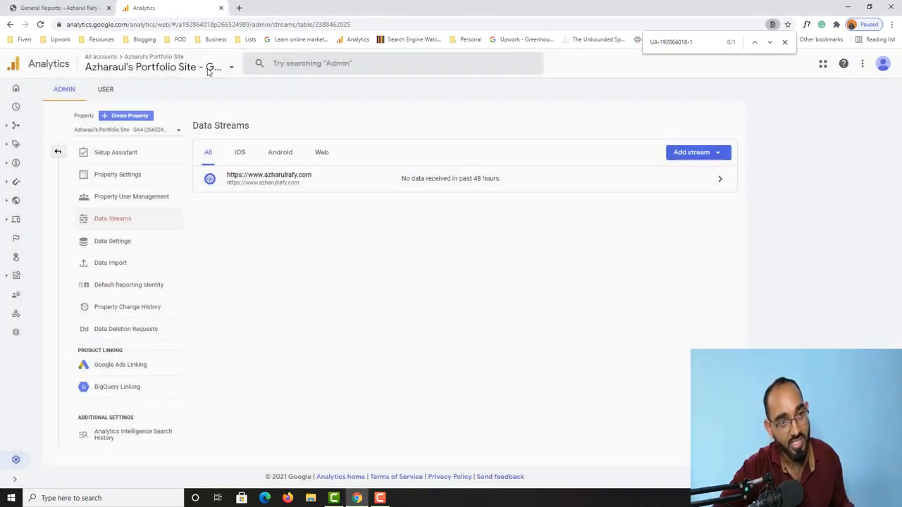
pyautogui.click(176, 67)
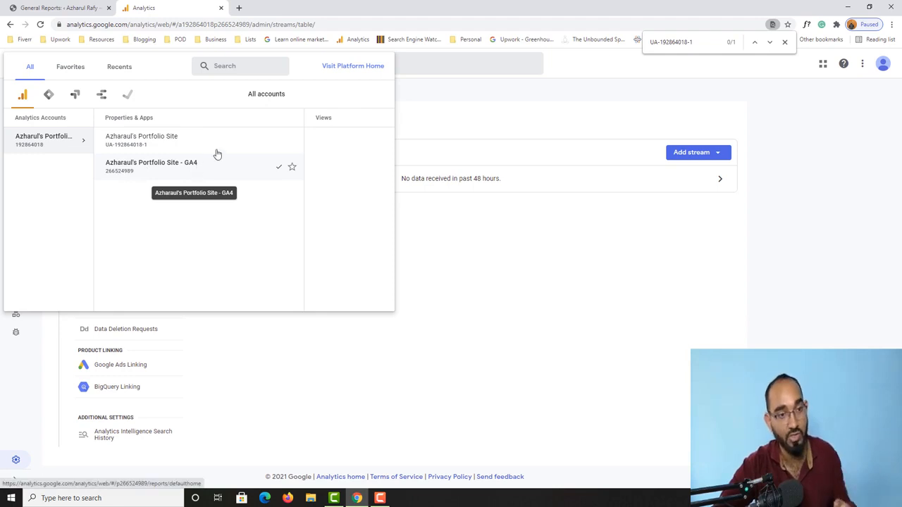
pyautogui.click(188, 143)
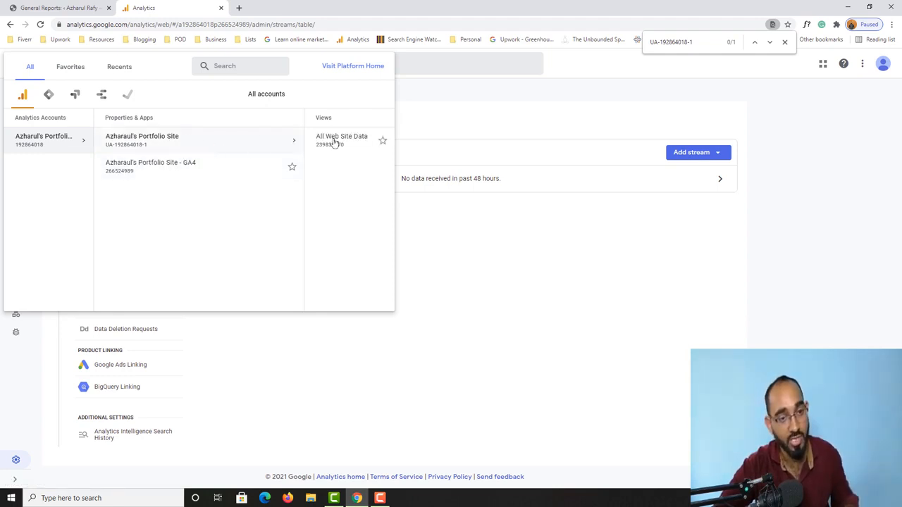
pyautogui.click(247, 146)
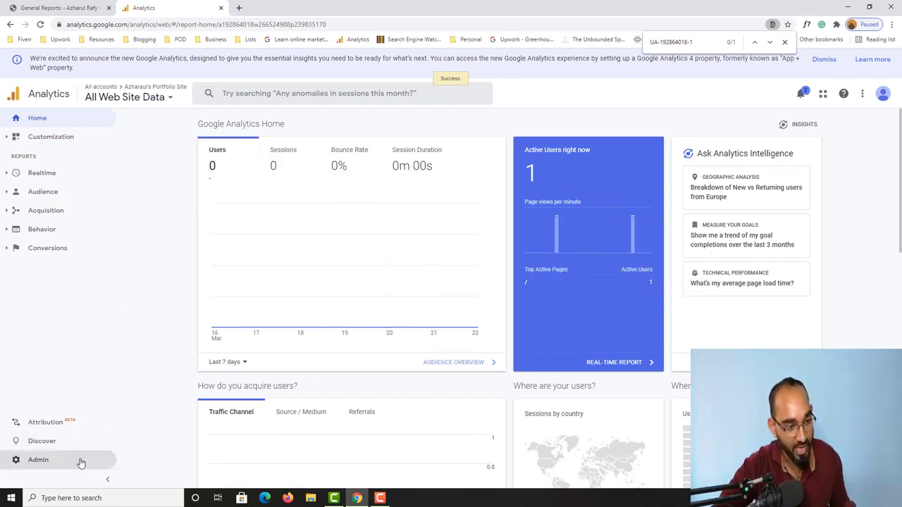
# Step: Open the property's Tracking Info > Tracking Code page in Admin
pyautogui.click(50, 461)
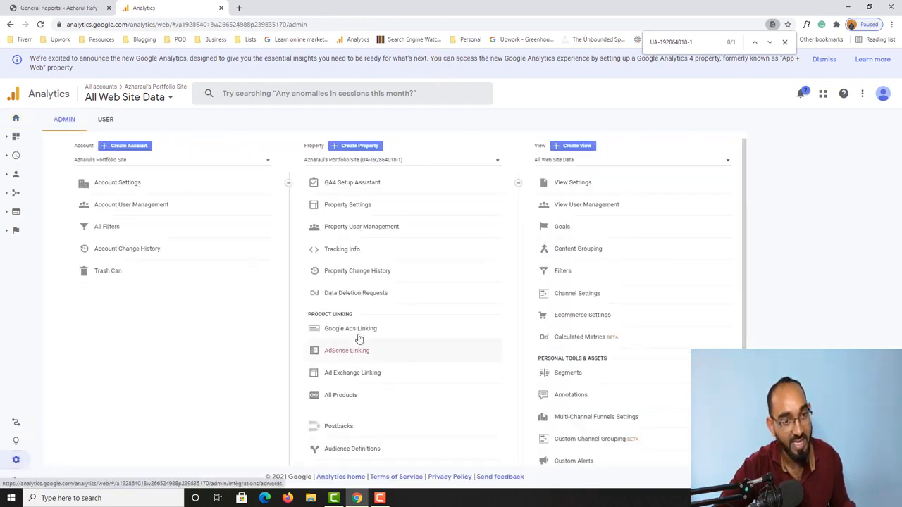
pyautogui.click(366, 255)
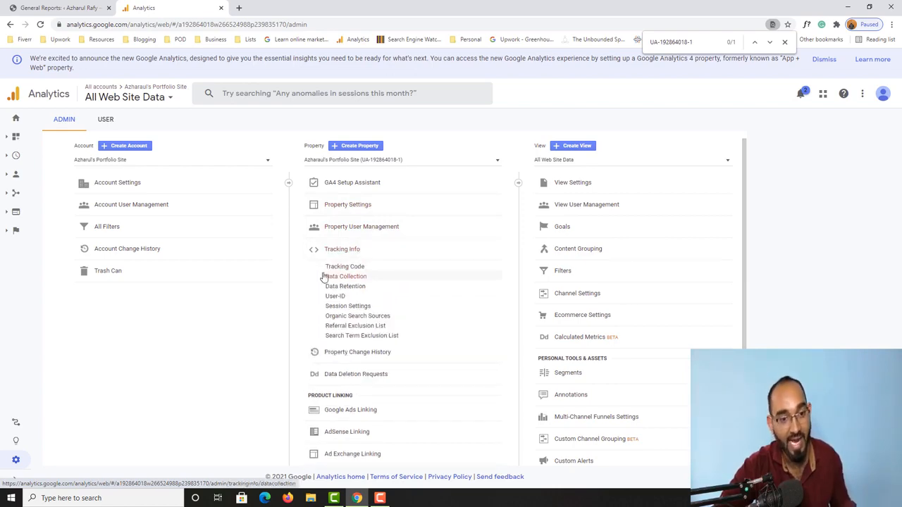
pyautogui.click(347, 268)
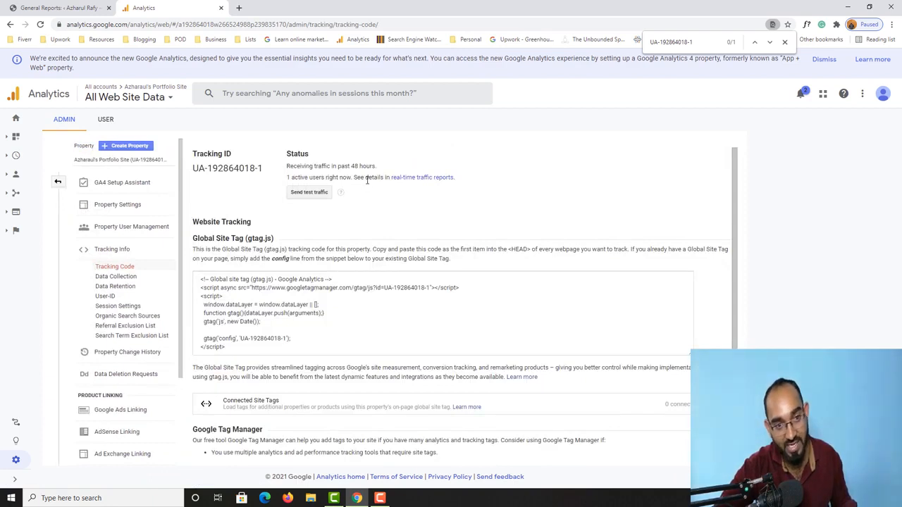
# Step: Send test traffic and confirm 1 active user is reported
pyautogui.click(308, 194)
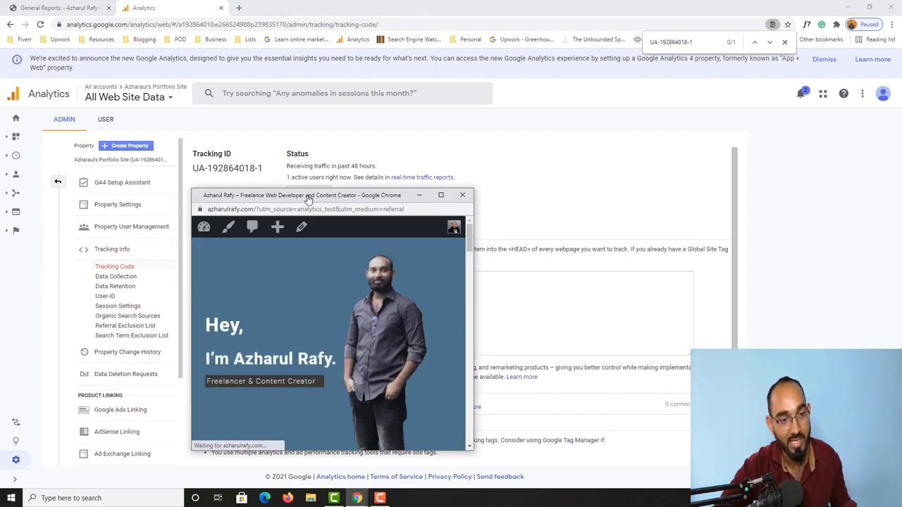
pyautogui.scroll(-6, 361, 322)
pyautogui.scroll(-8, 362, 322)
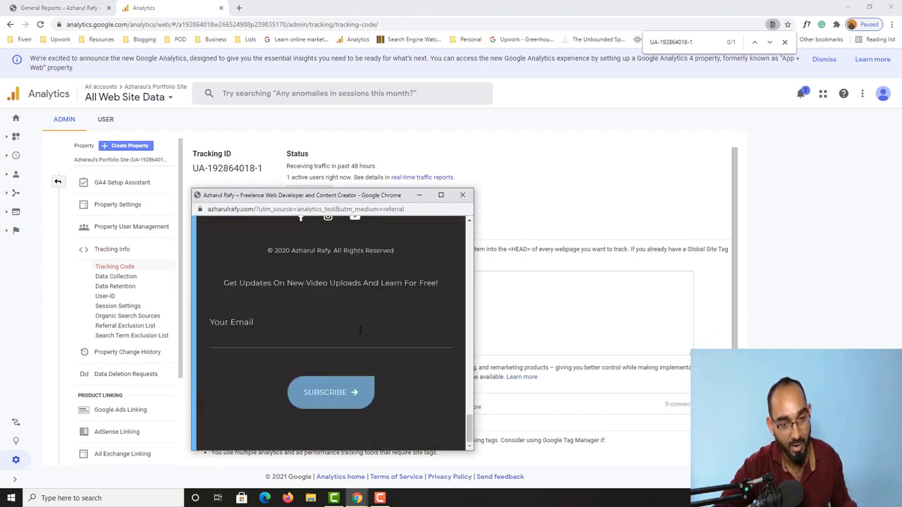
pyautogui.scroll(8, 361, 322)
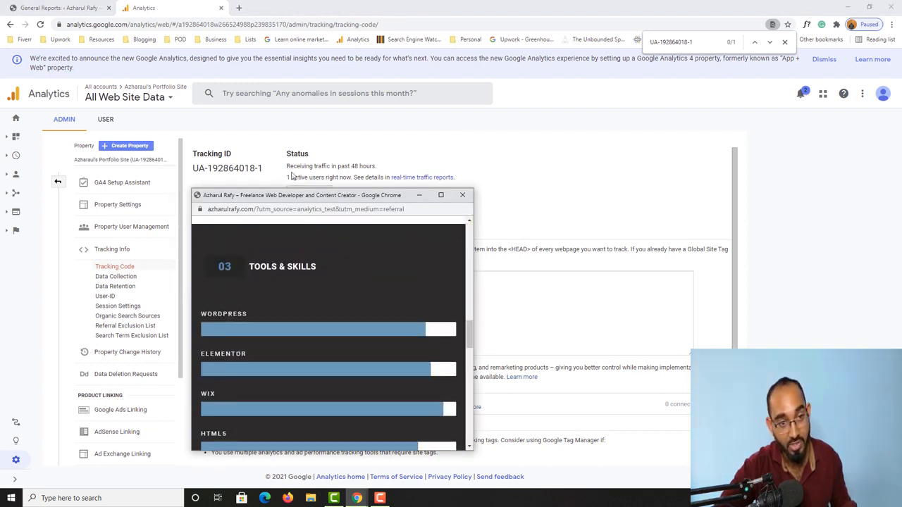
pyautogui.click(462, 194)
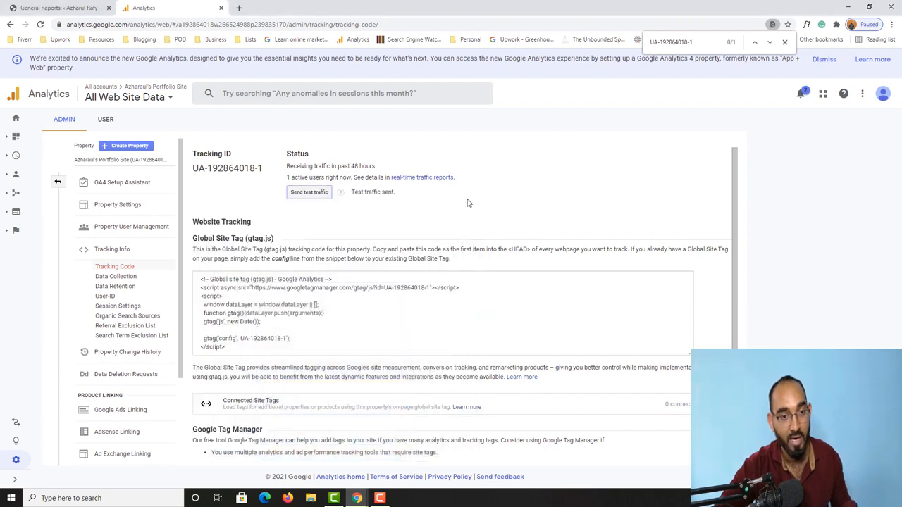
pyautogui.click(288, 498)
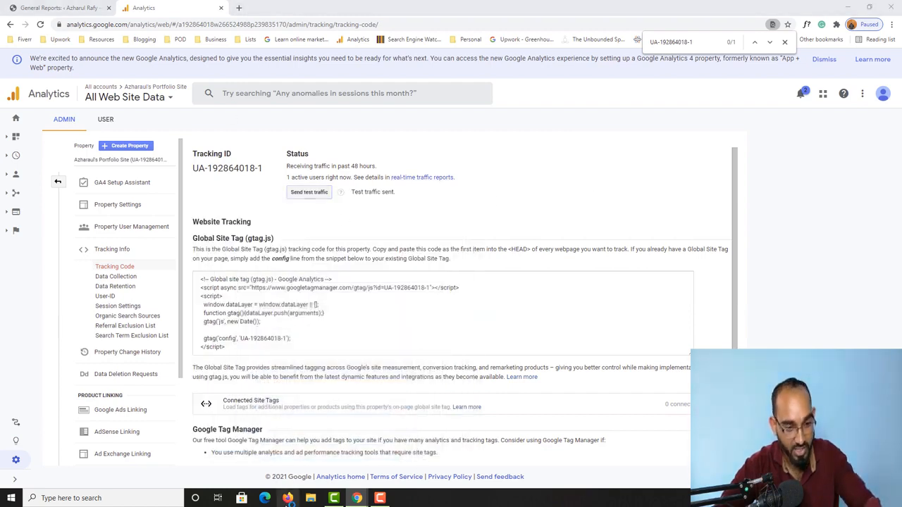
# Step: Visit azharulrafy.com in Firefox, then return to the Google Analytics tracking code page
pyautogui.click(235, 26)
pyautogui.write('azharulrafy')
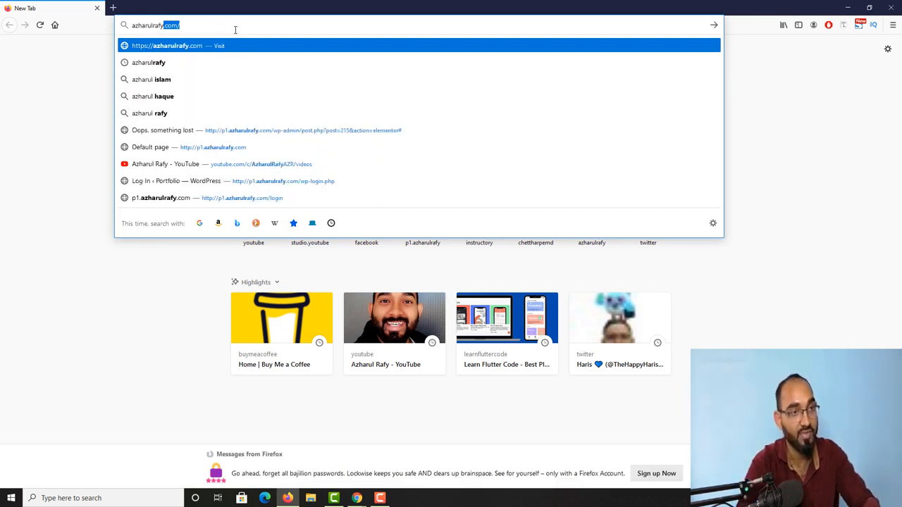
pyautogui.press('Return')
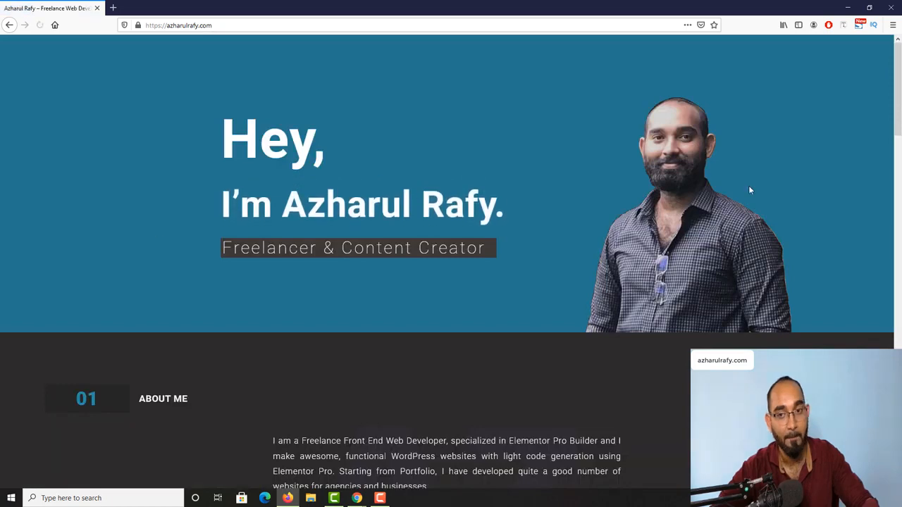
pyautogui.click(847, 7)
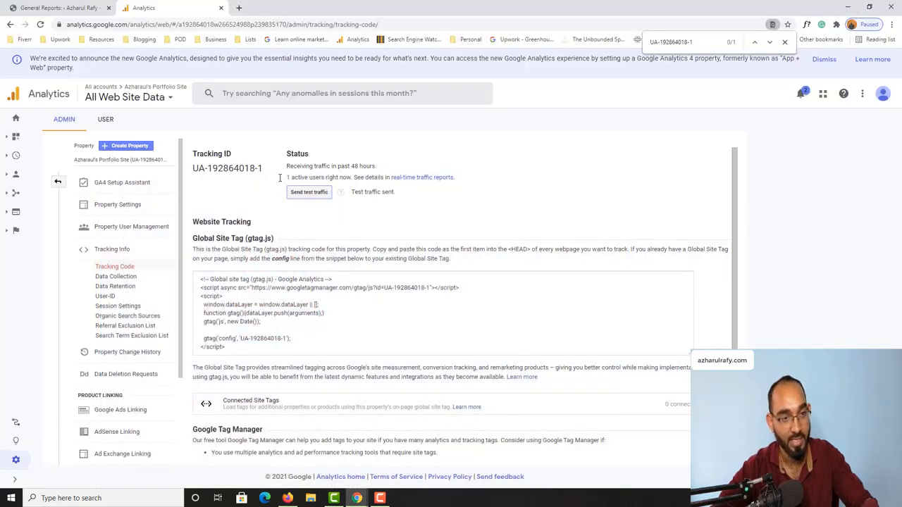
# Step: Check Realtime Overview for 2 active desktop users on the home page, closing the test-traffic window
pyautogui.click(436, 178)
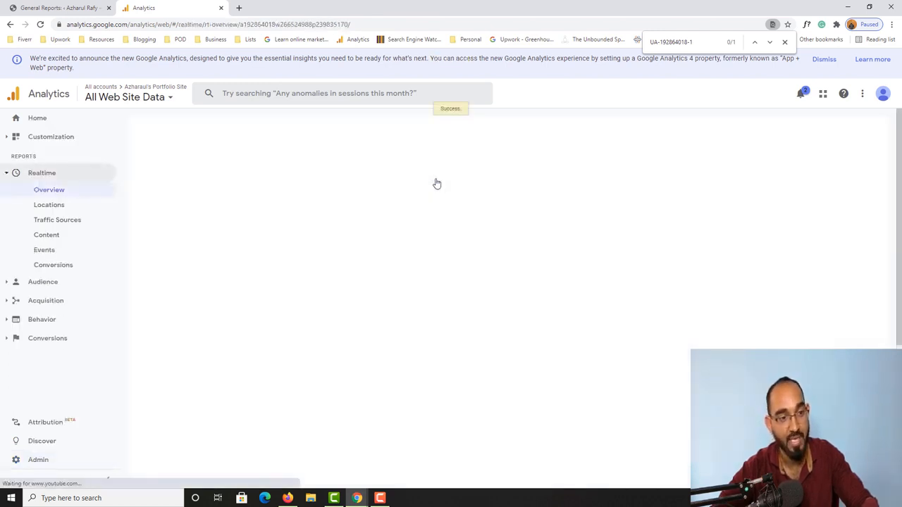
pyautogui.scroll(-1, 232, 352)
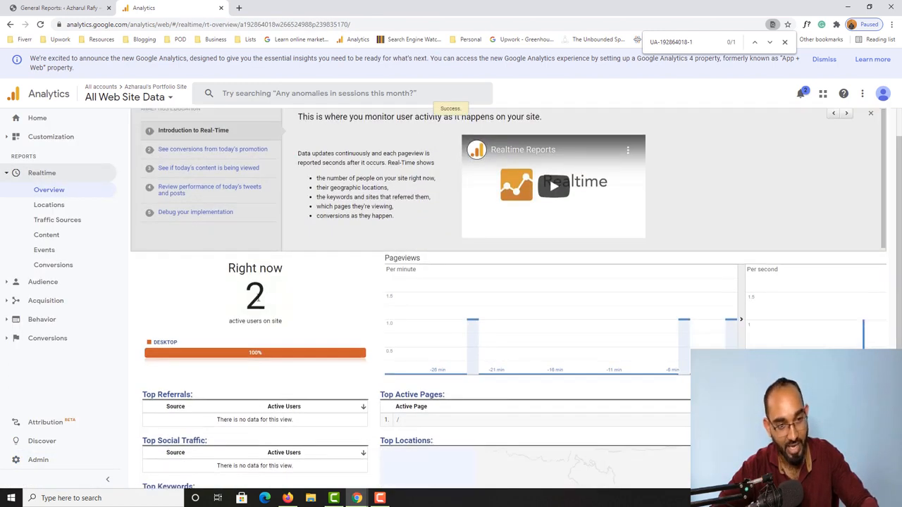
pyautogui.scroll(-1, 266, 300)
pyautogui.moveTo(663, 403)
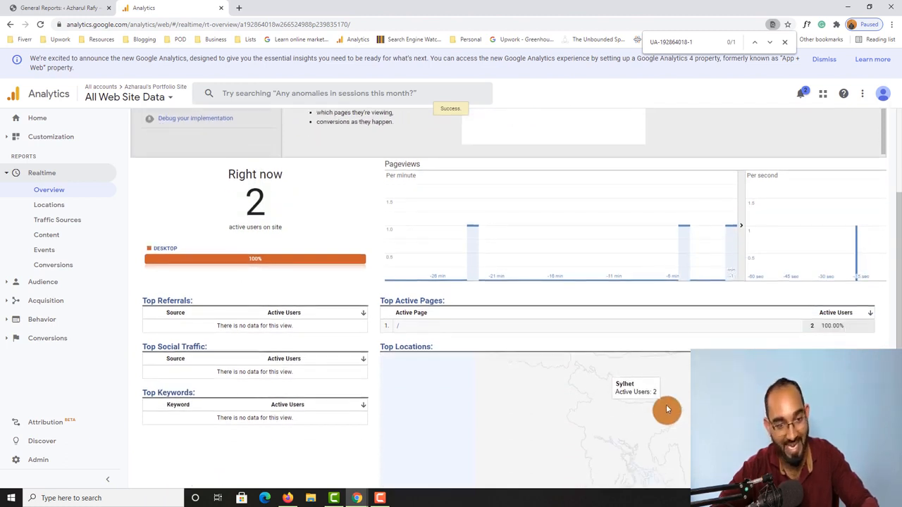
pyautogui.moveTo(357, 498)
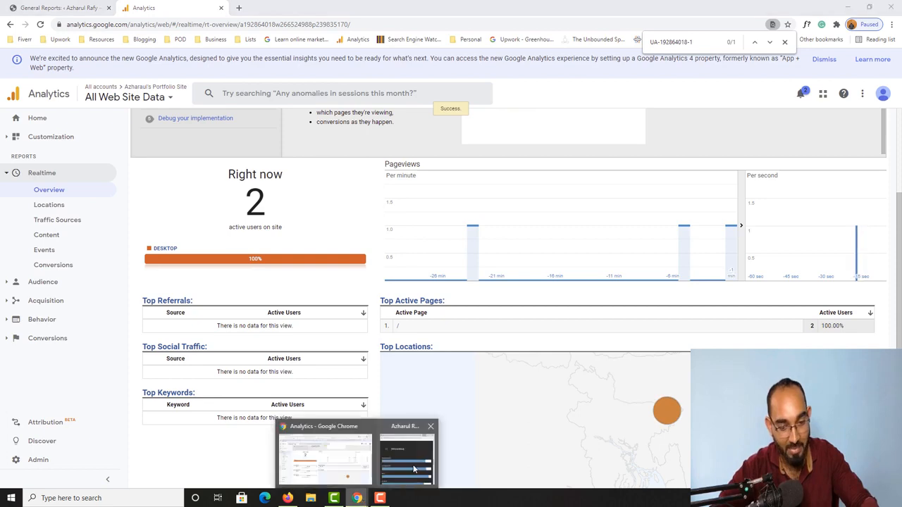
pyautogui.click(413, 469)
pyautogui.click(462, 194)
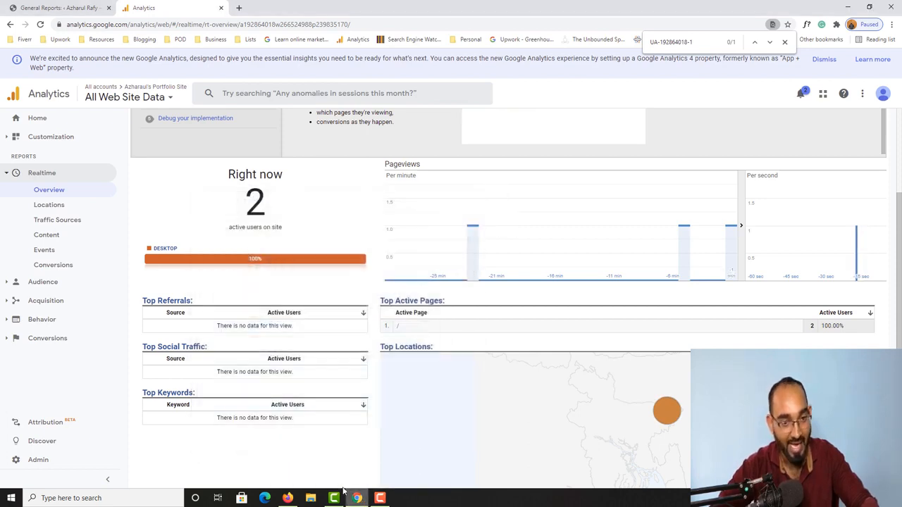
pyautogui.click(287, 498)
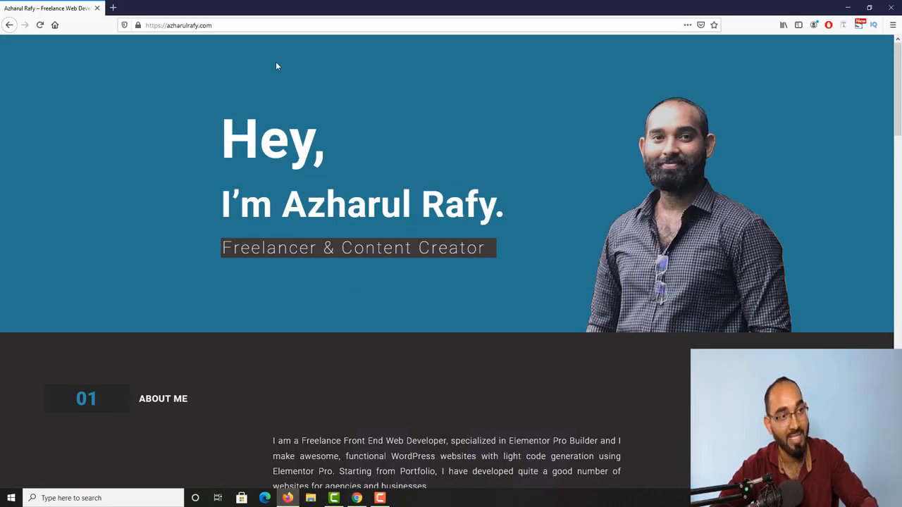
pyautogui.scroll(-8, 324, 261)
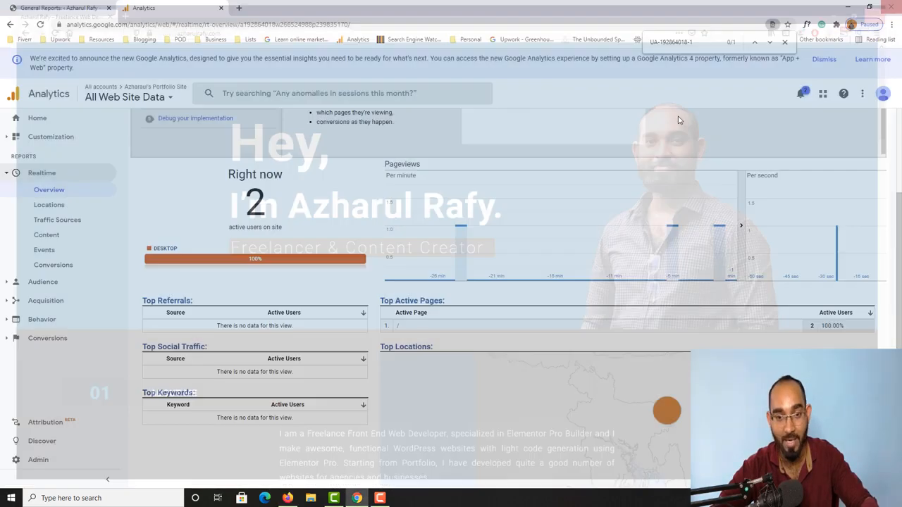